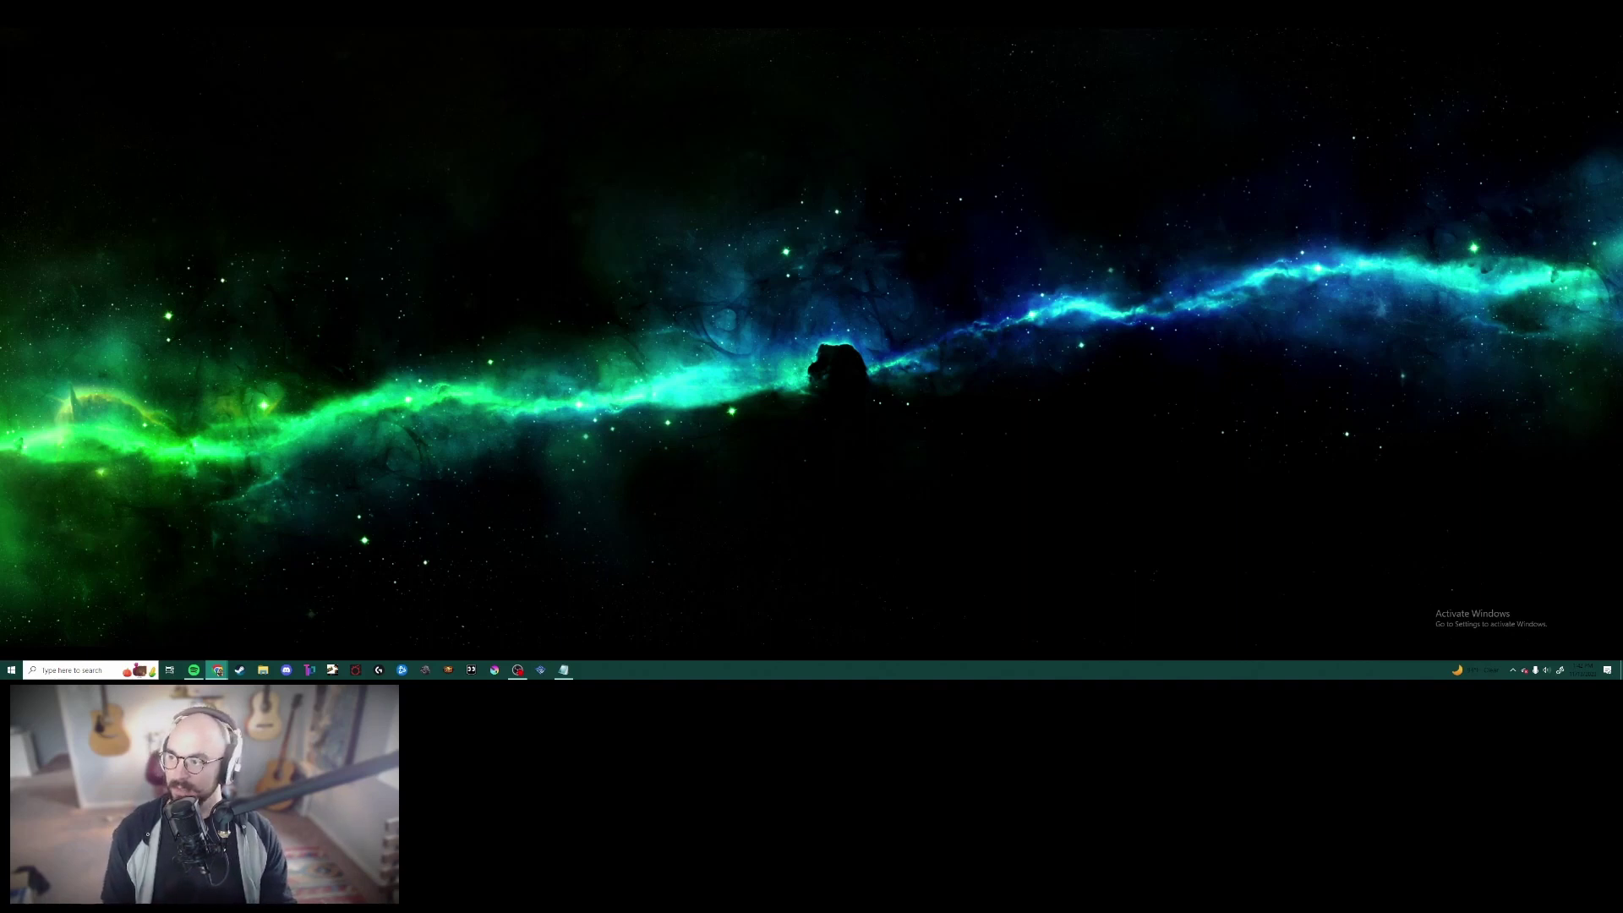
Step: Bring back the Chrome window showing the Logitech G HUB download page
key(super+d)
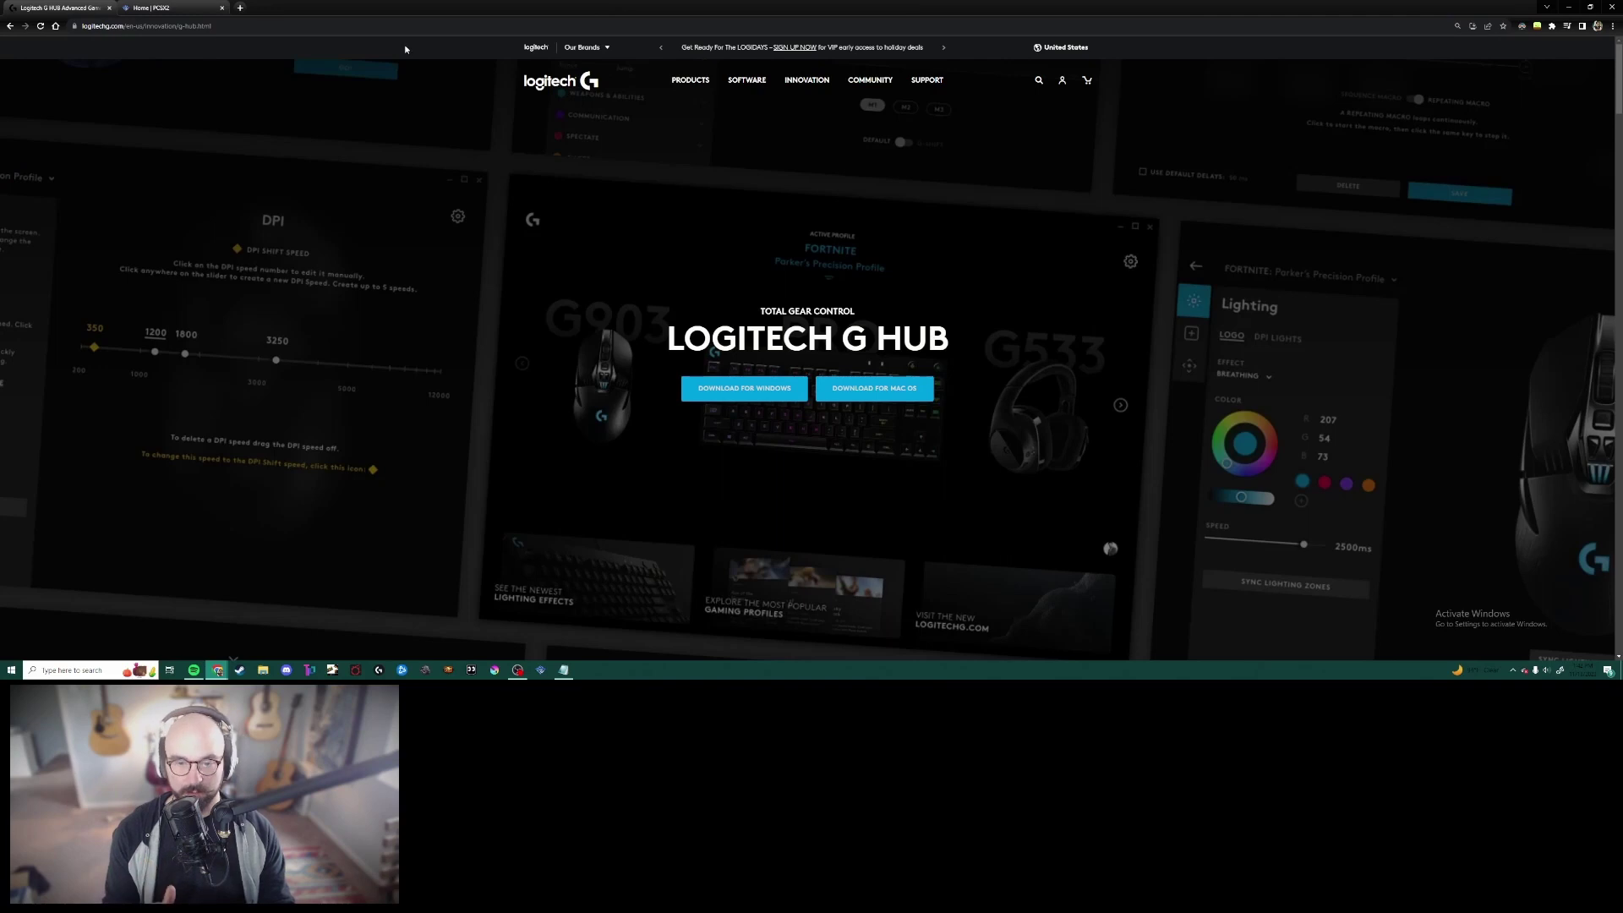
click(378, 670)
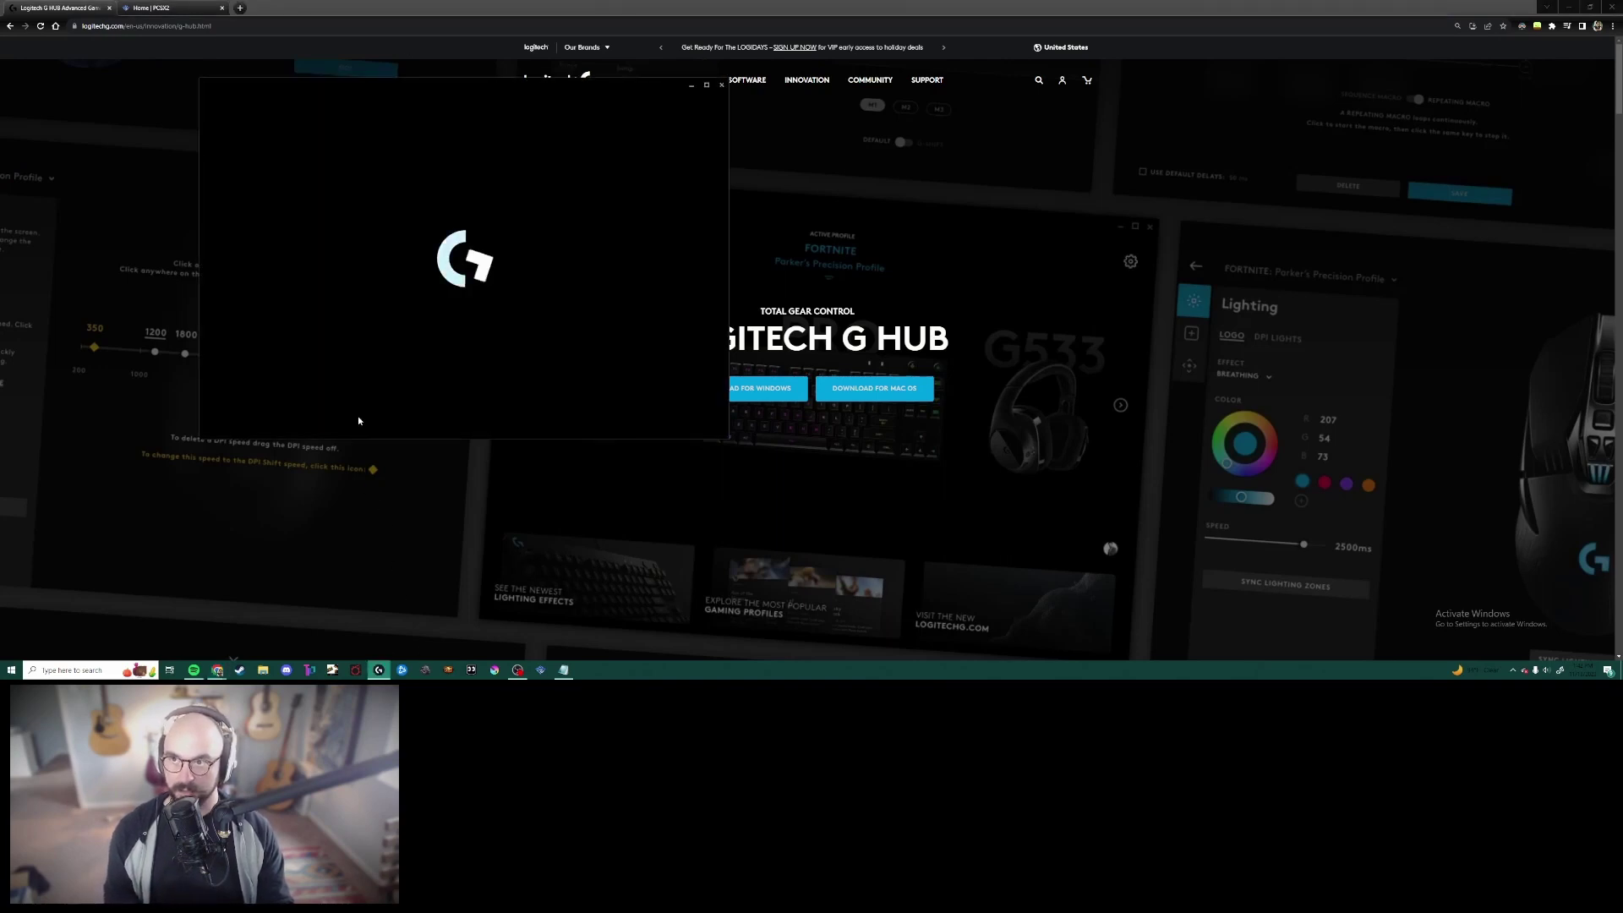
scroll(439, 251, down, 2)
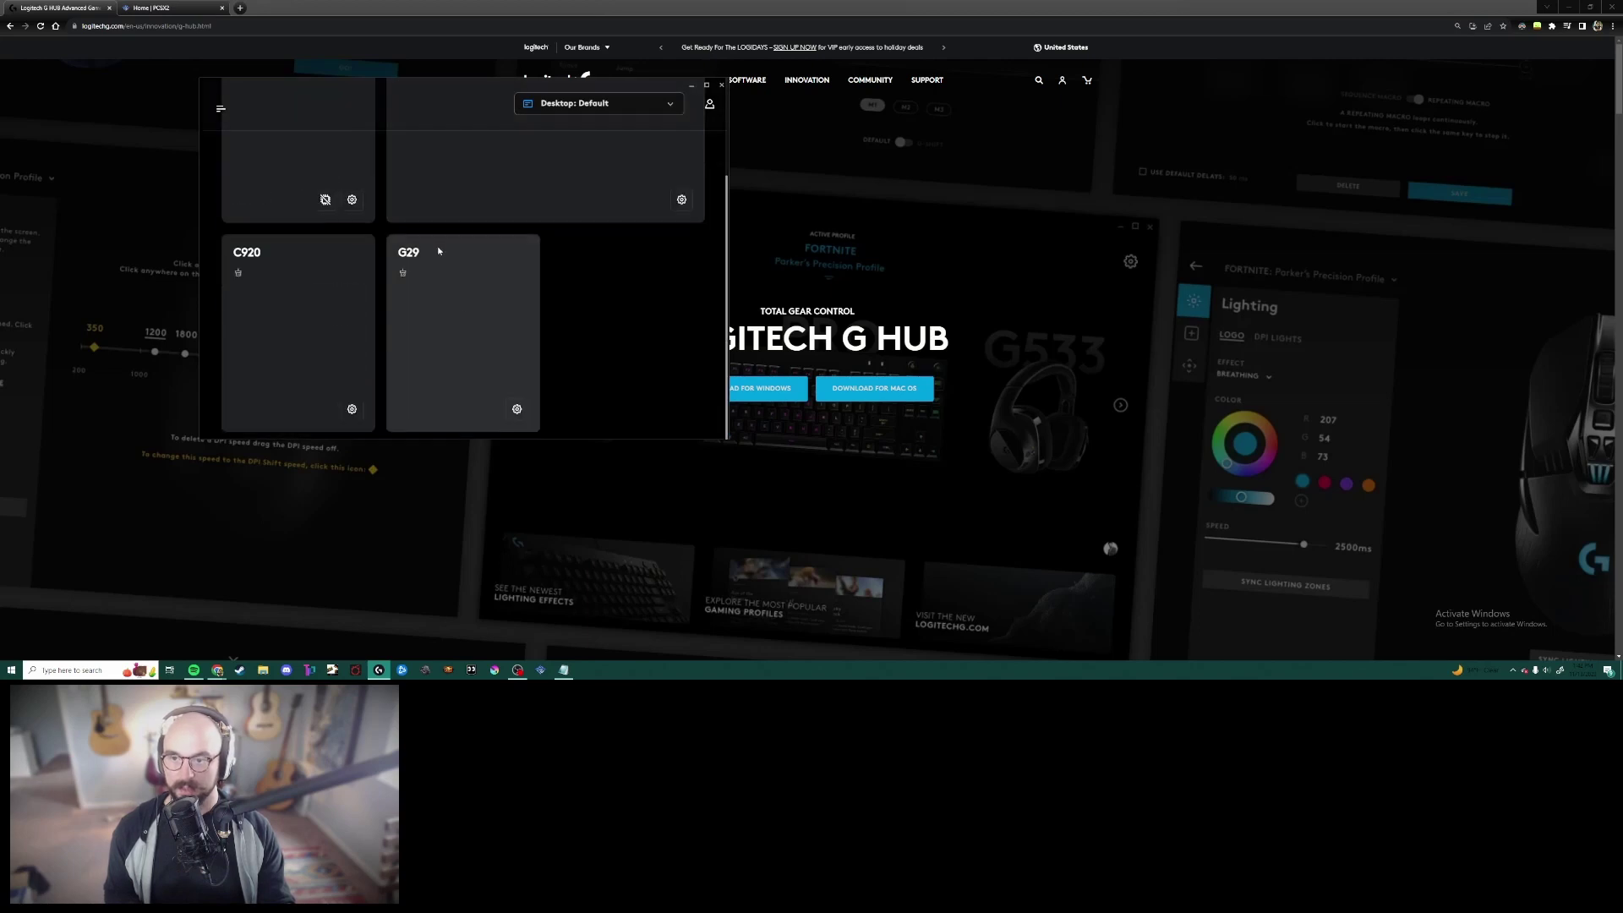
click(465, 346)
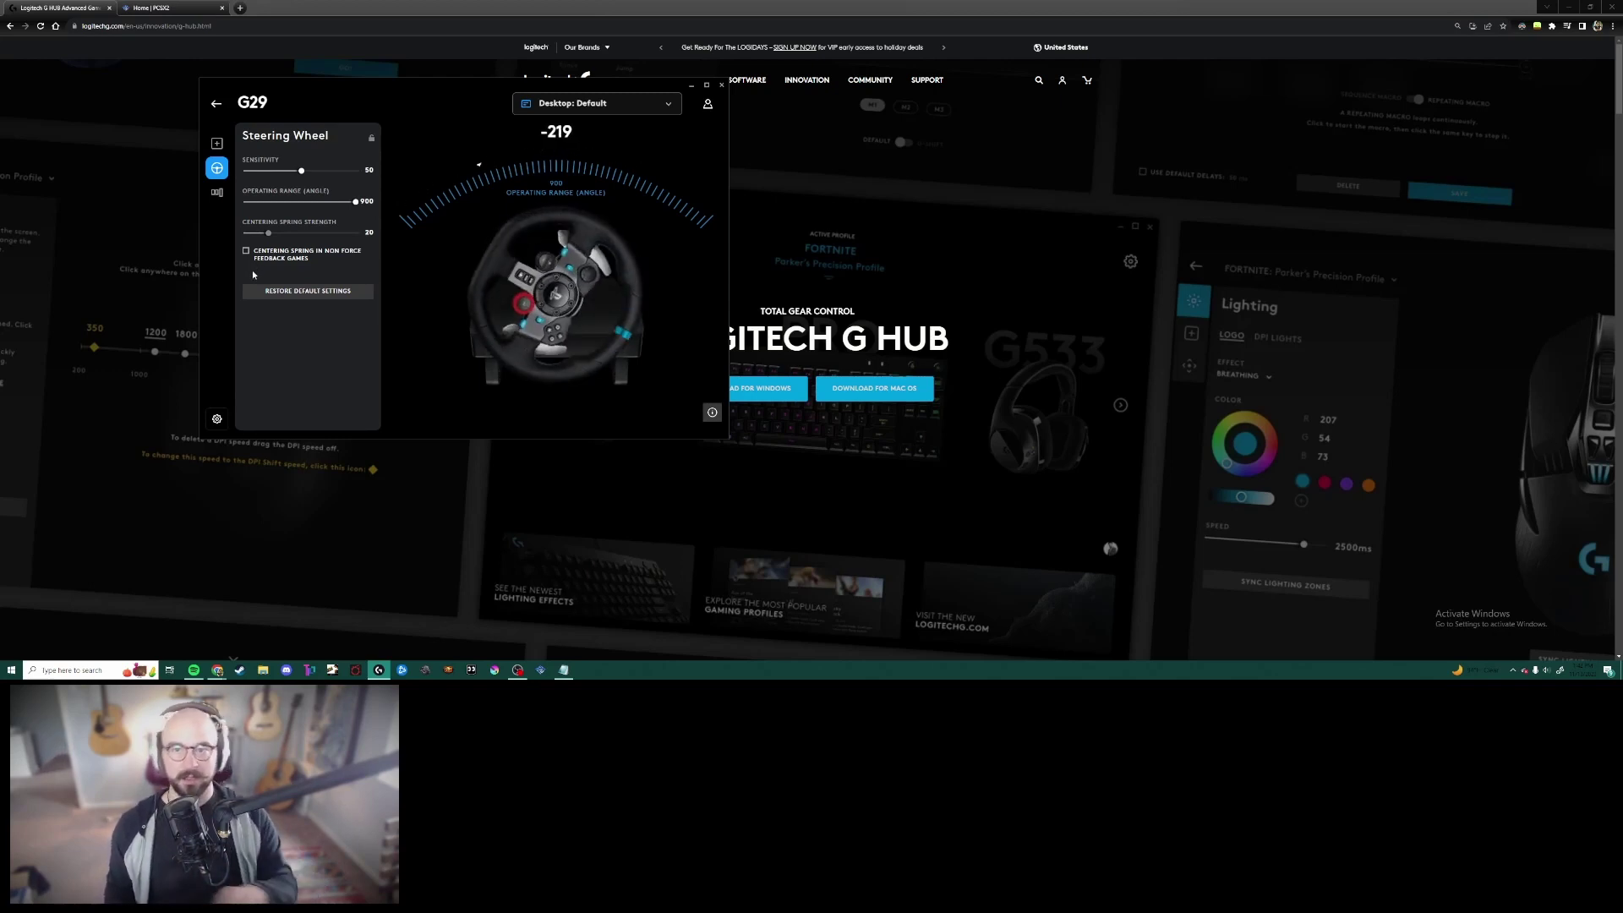
click(721, 86)
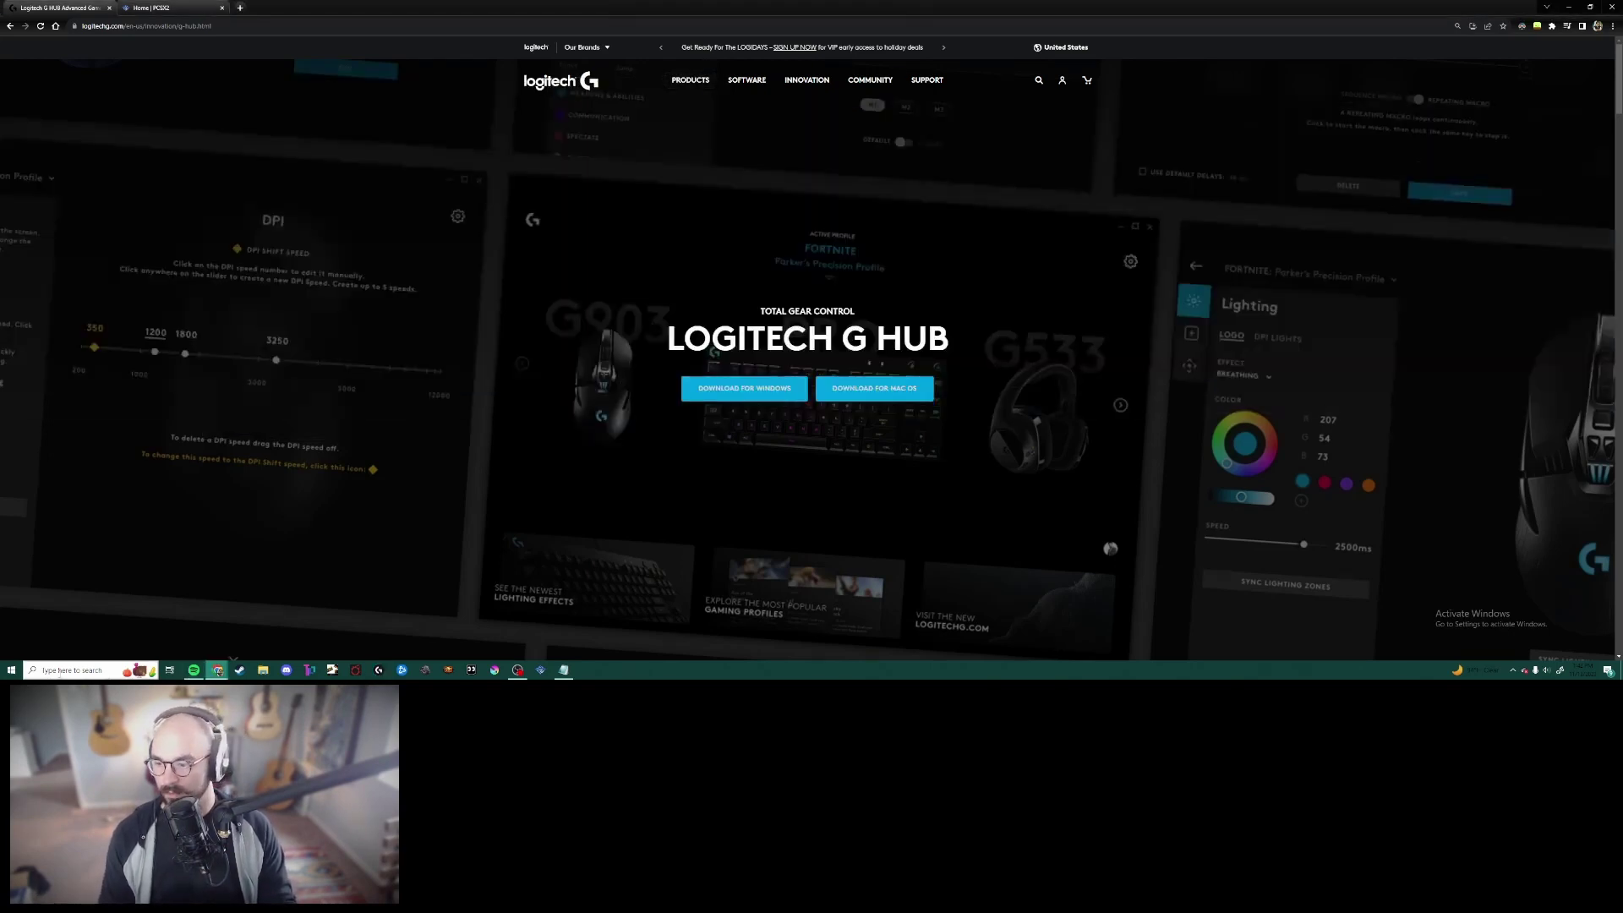
Step: Search Windows for joy.cpl
click(59, 670)
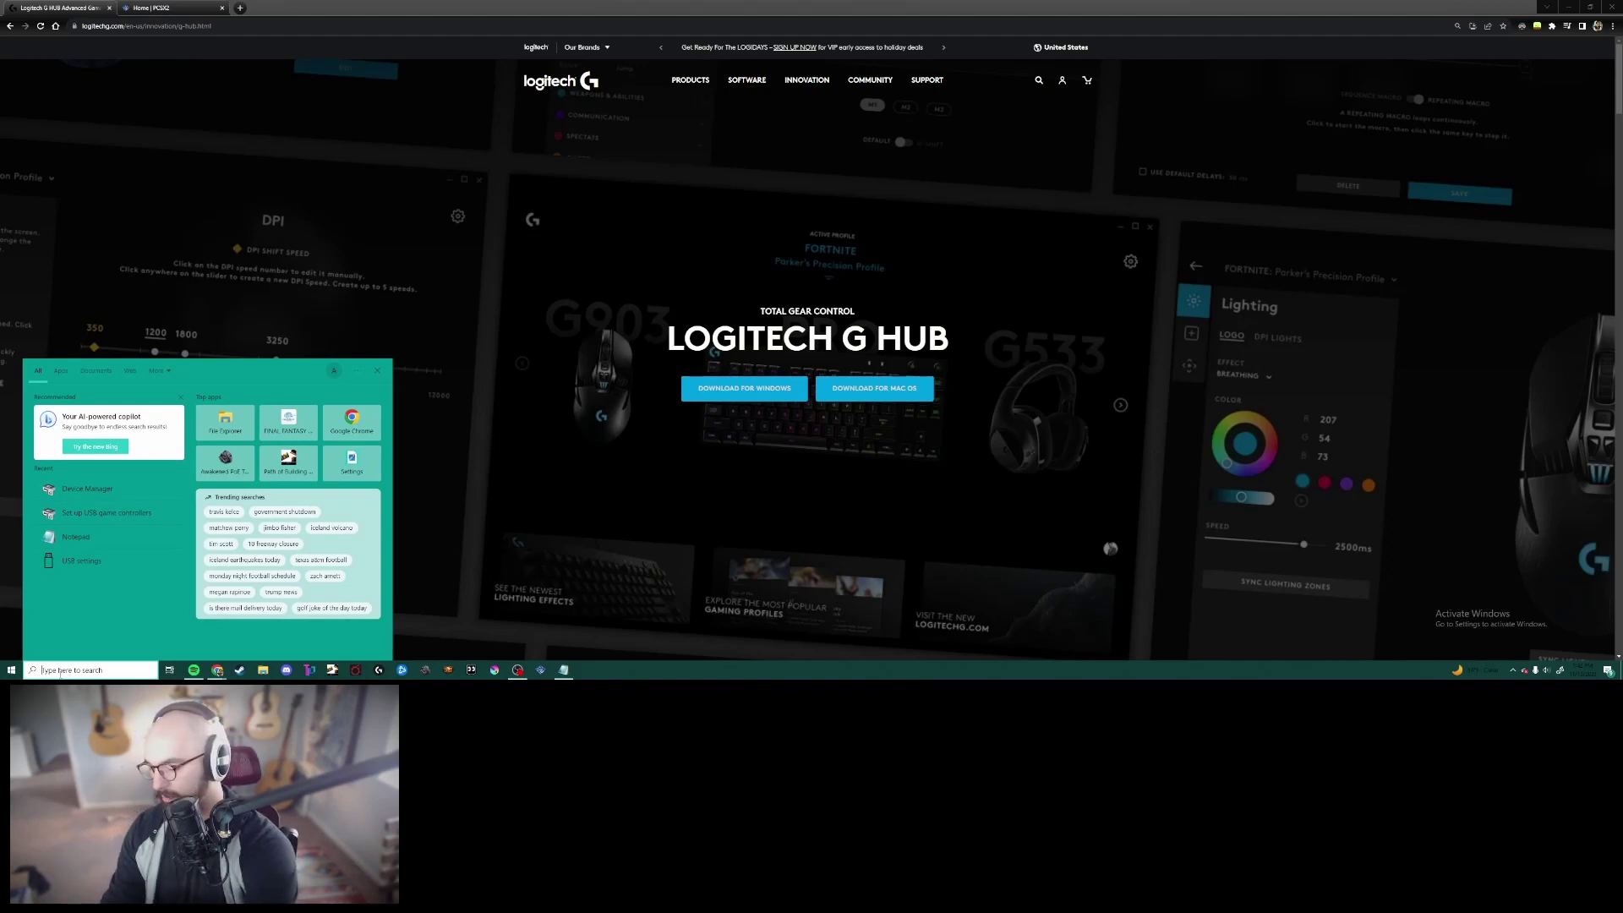
text(joy.cpl)
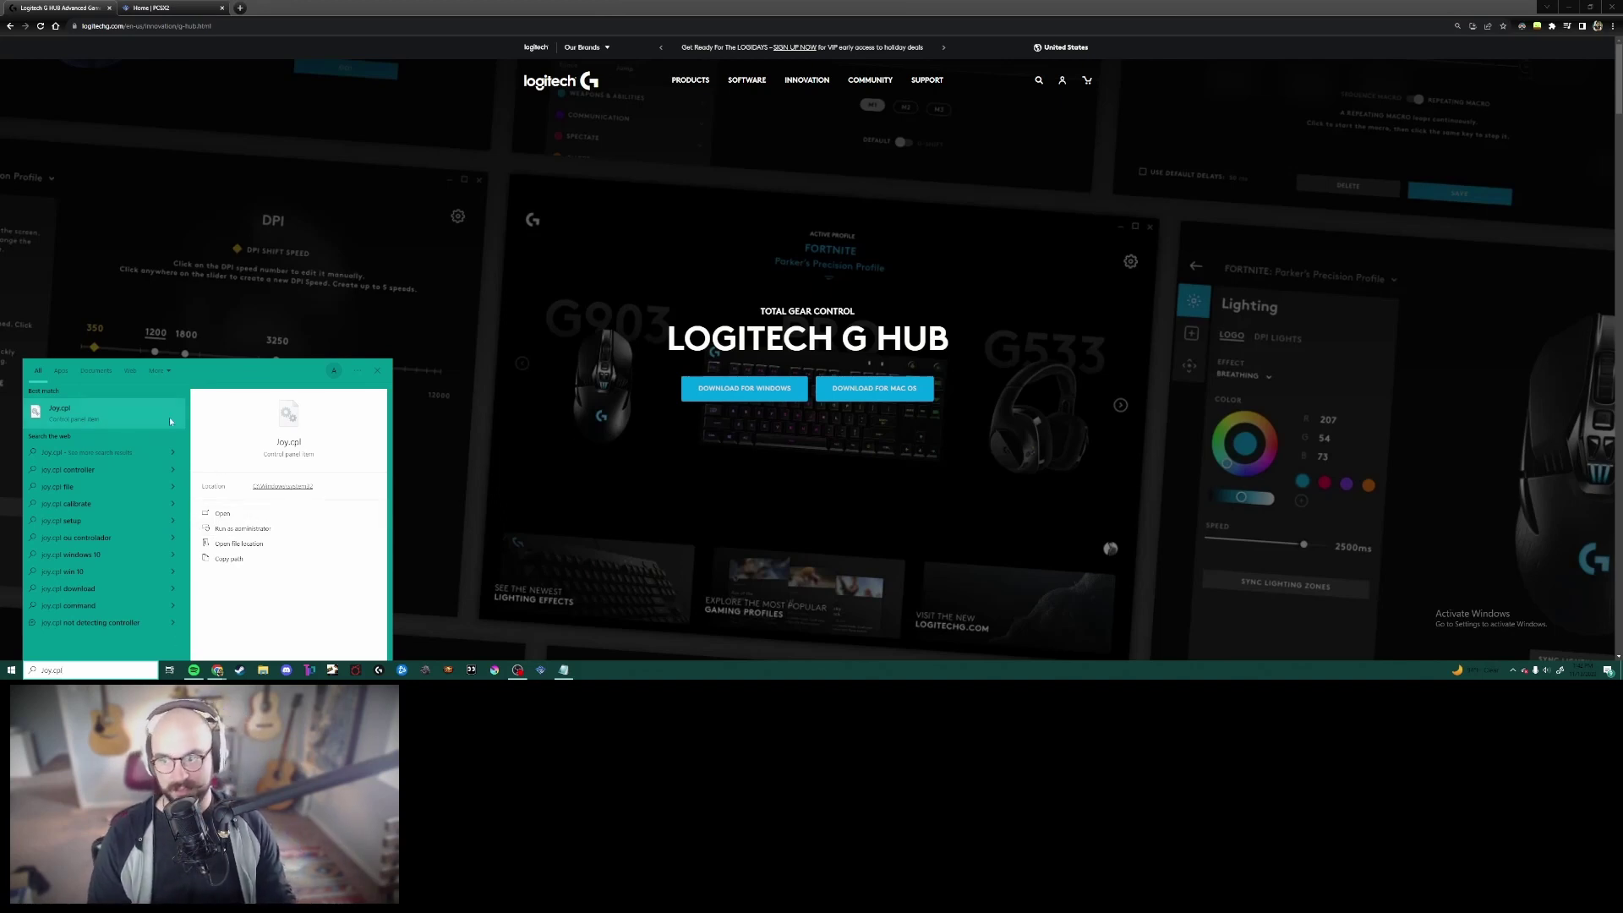
Step: Open Game Controllers, check the G29's settings and calibration without calibrating, then close its properties
click(93, 422)
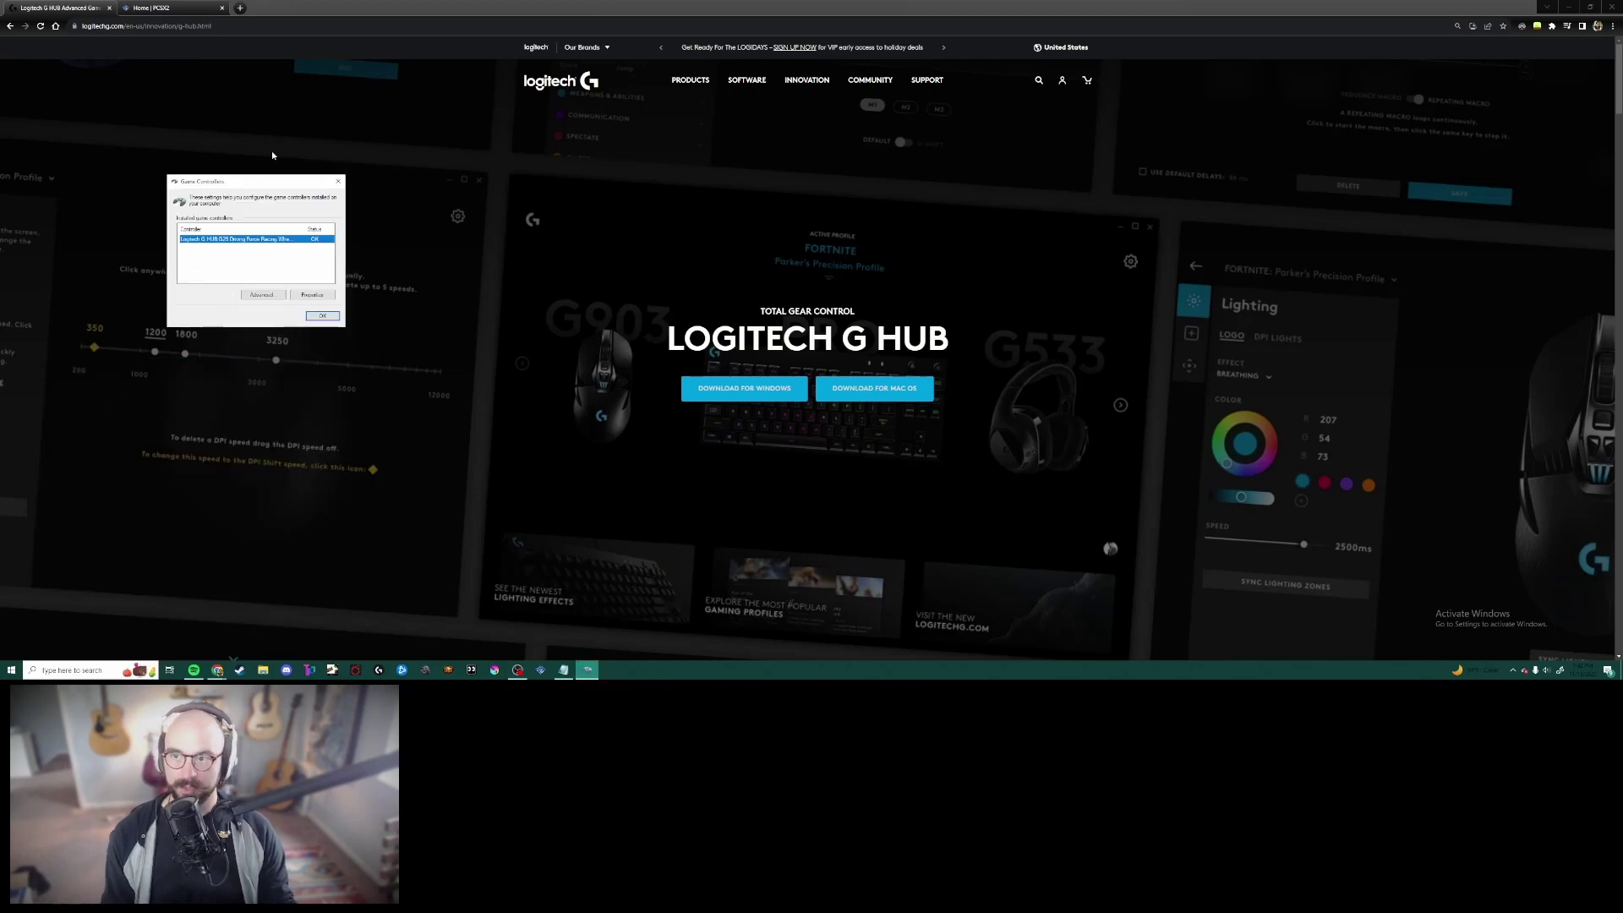
drag(265, 183, 780, 175)
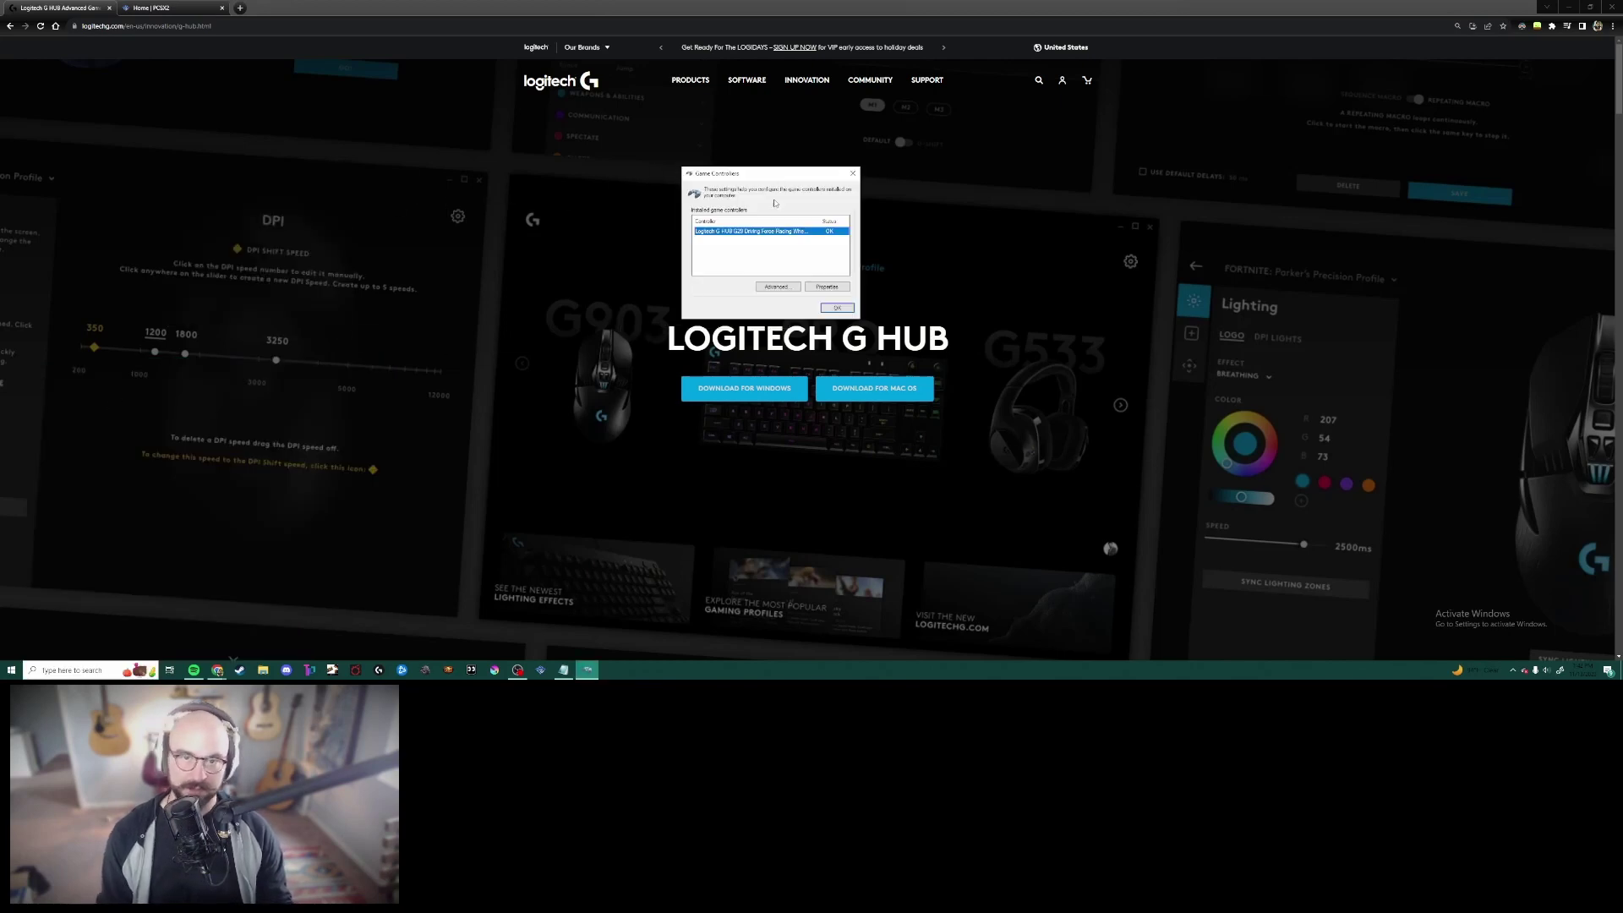
click(827, 287)
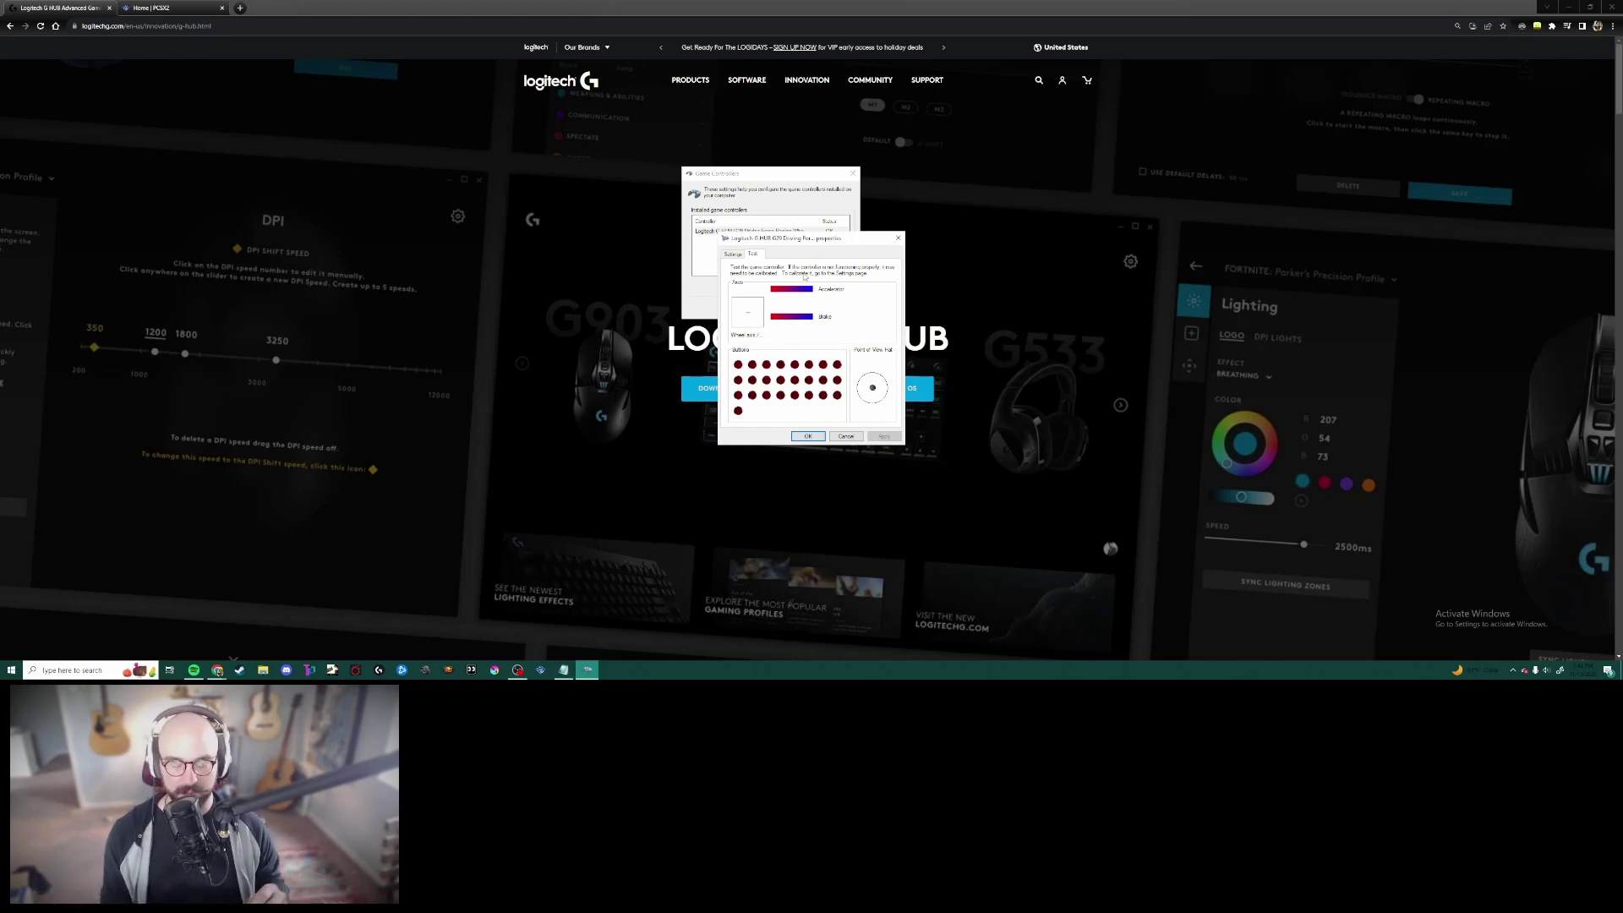
click(742, 257)
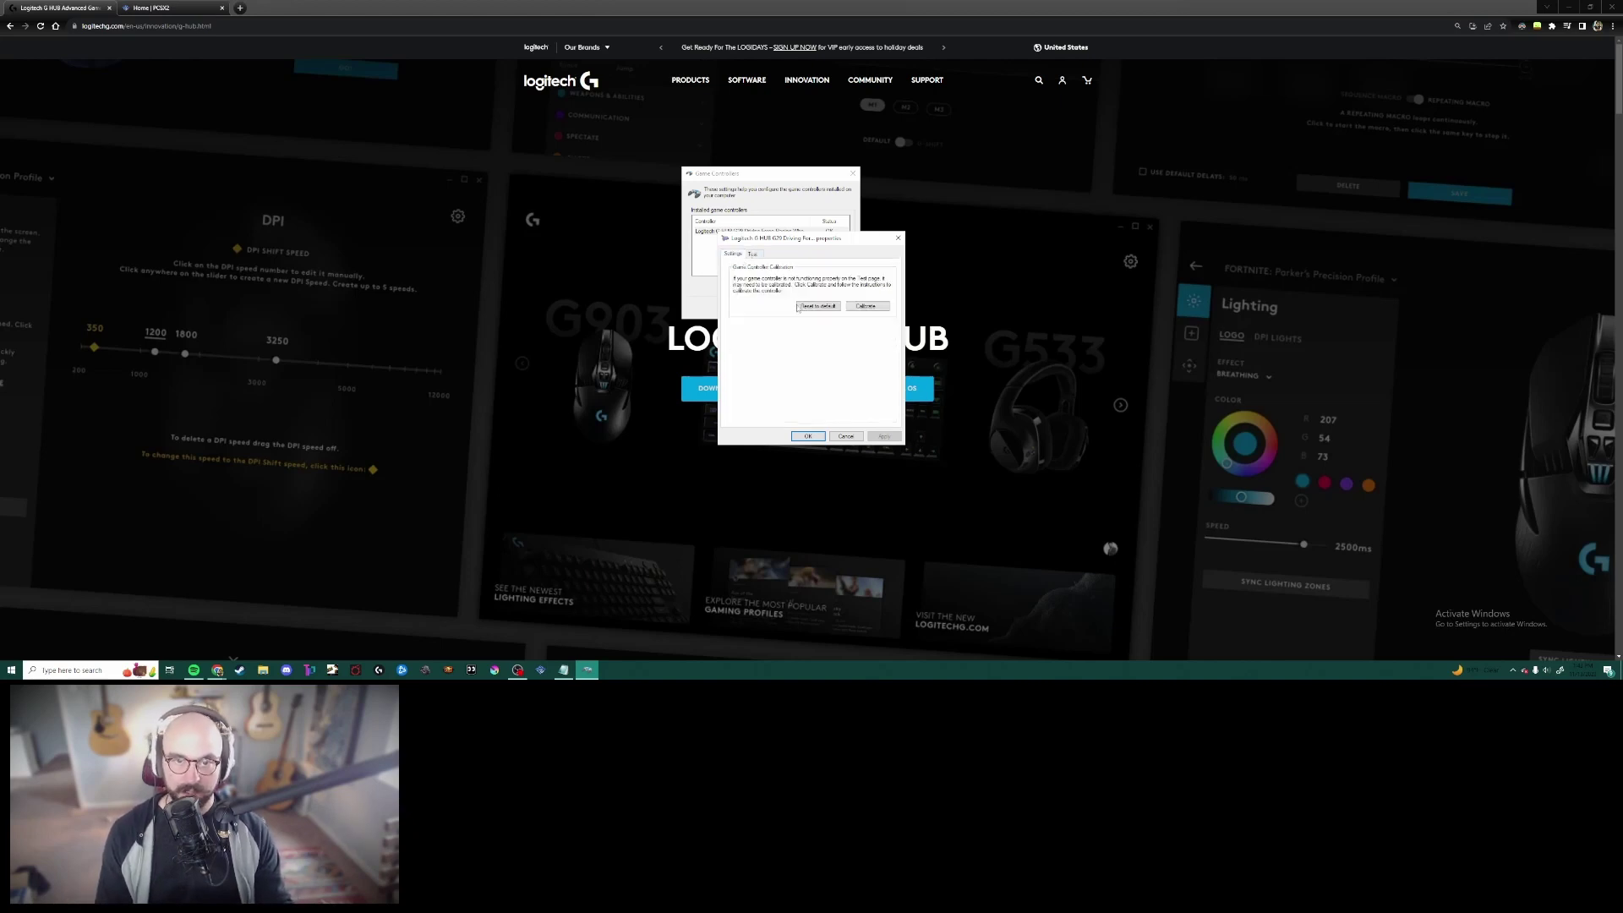
click(865, 307)
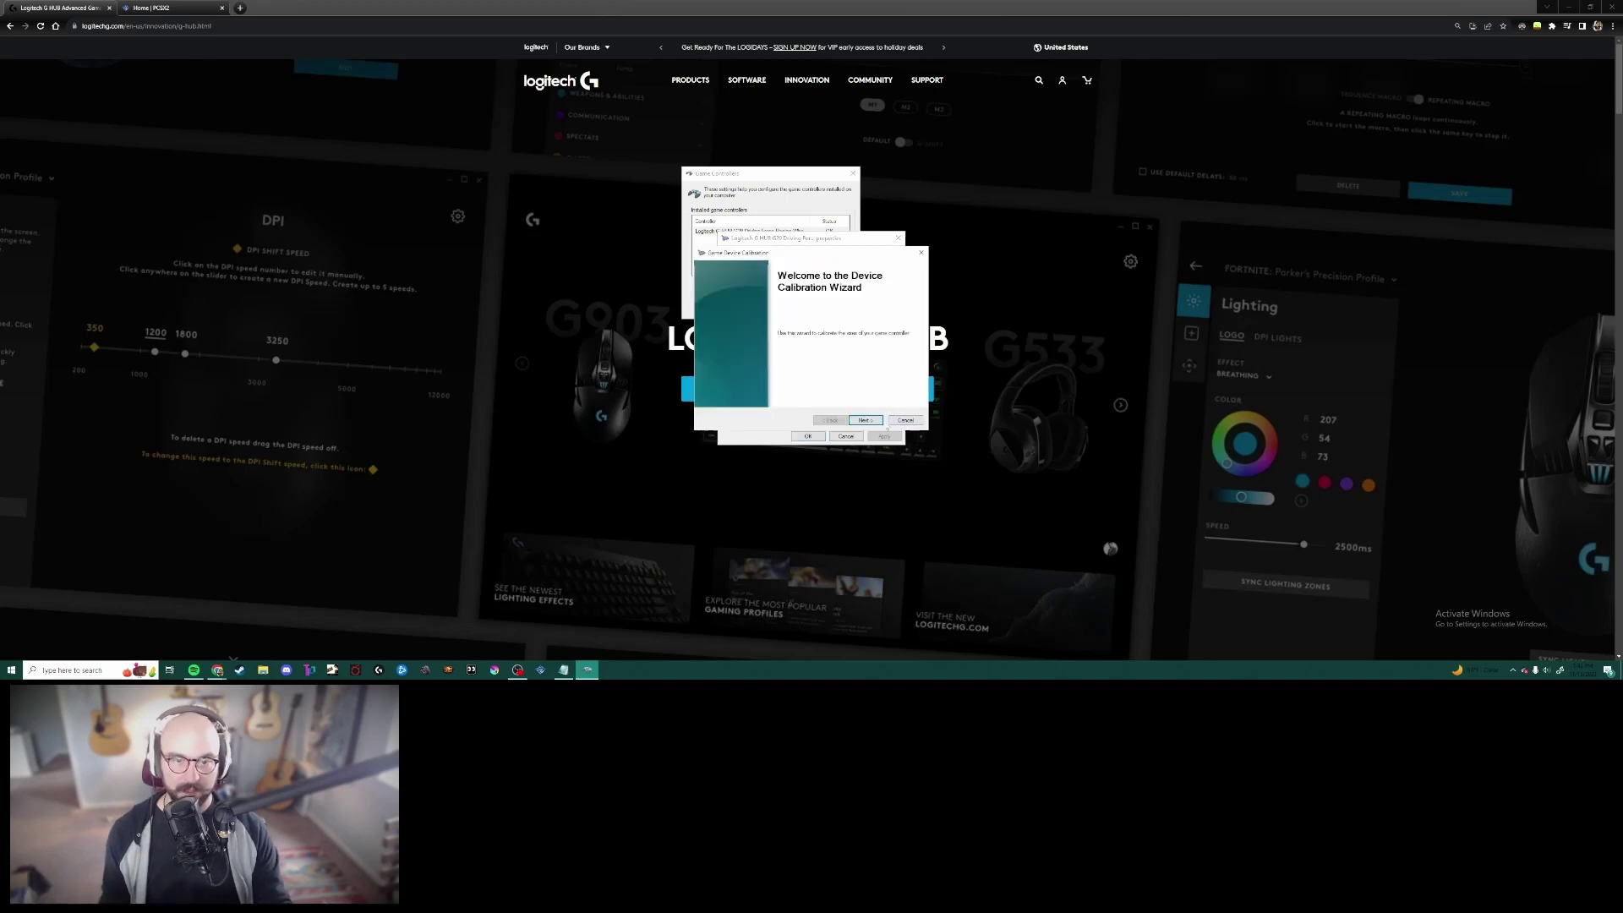
click(901, 419)
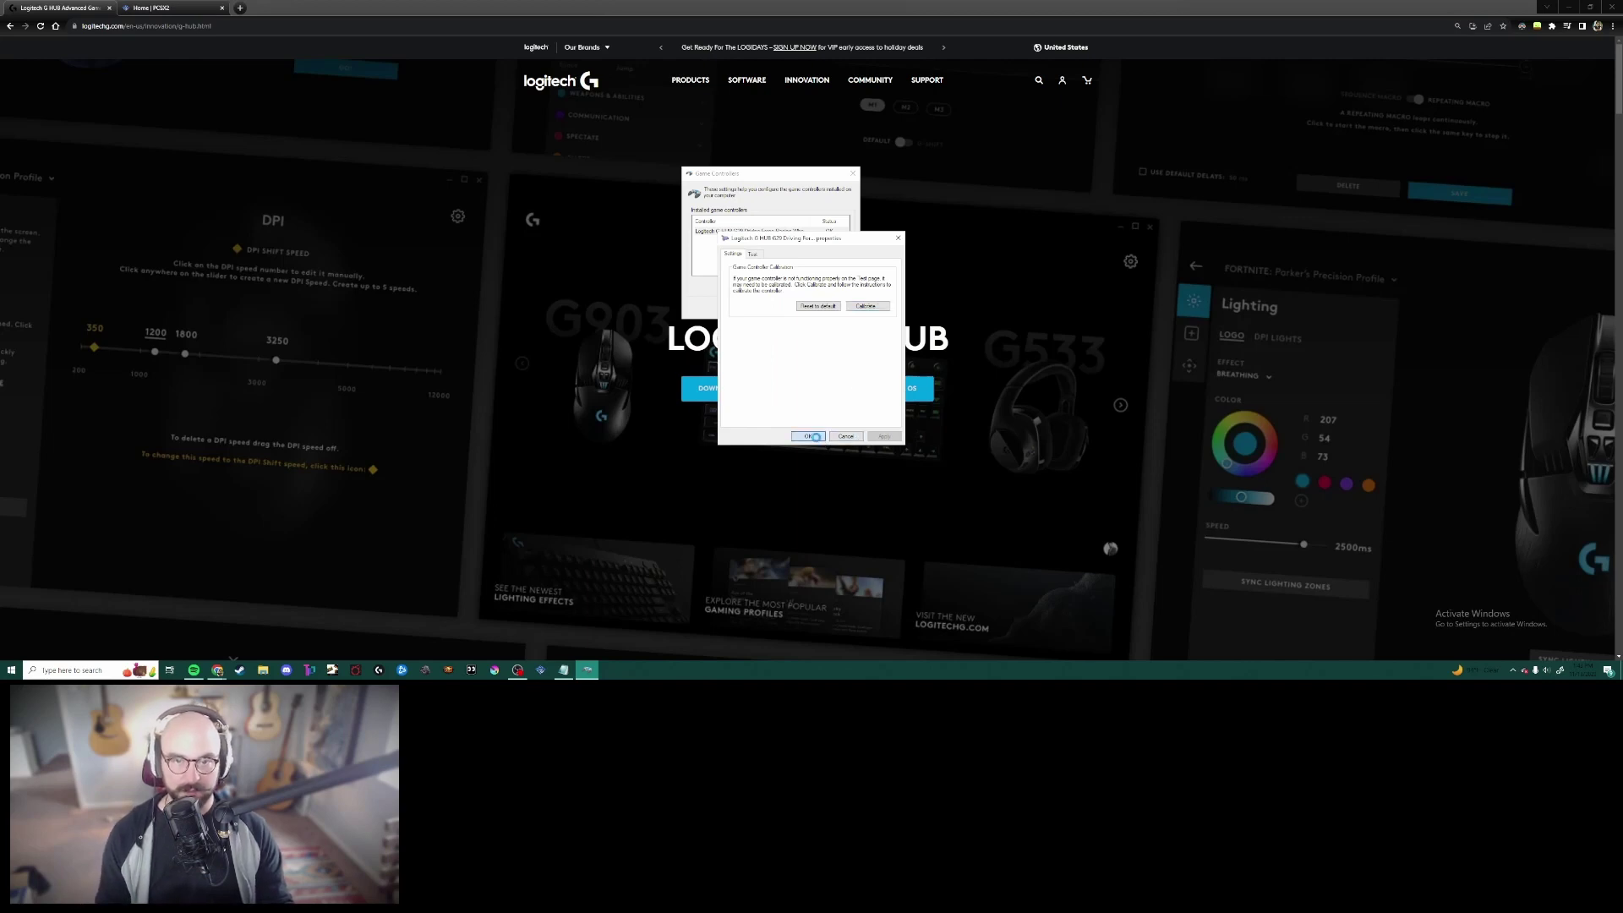
click(813, 437)
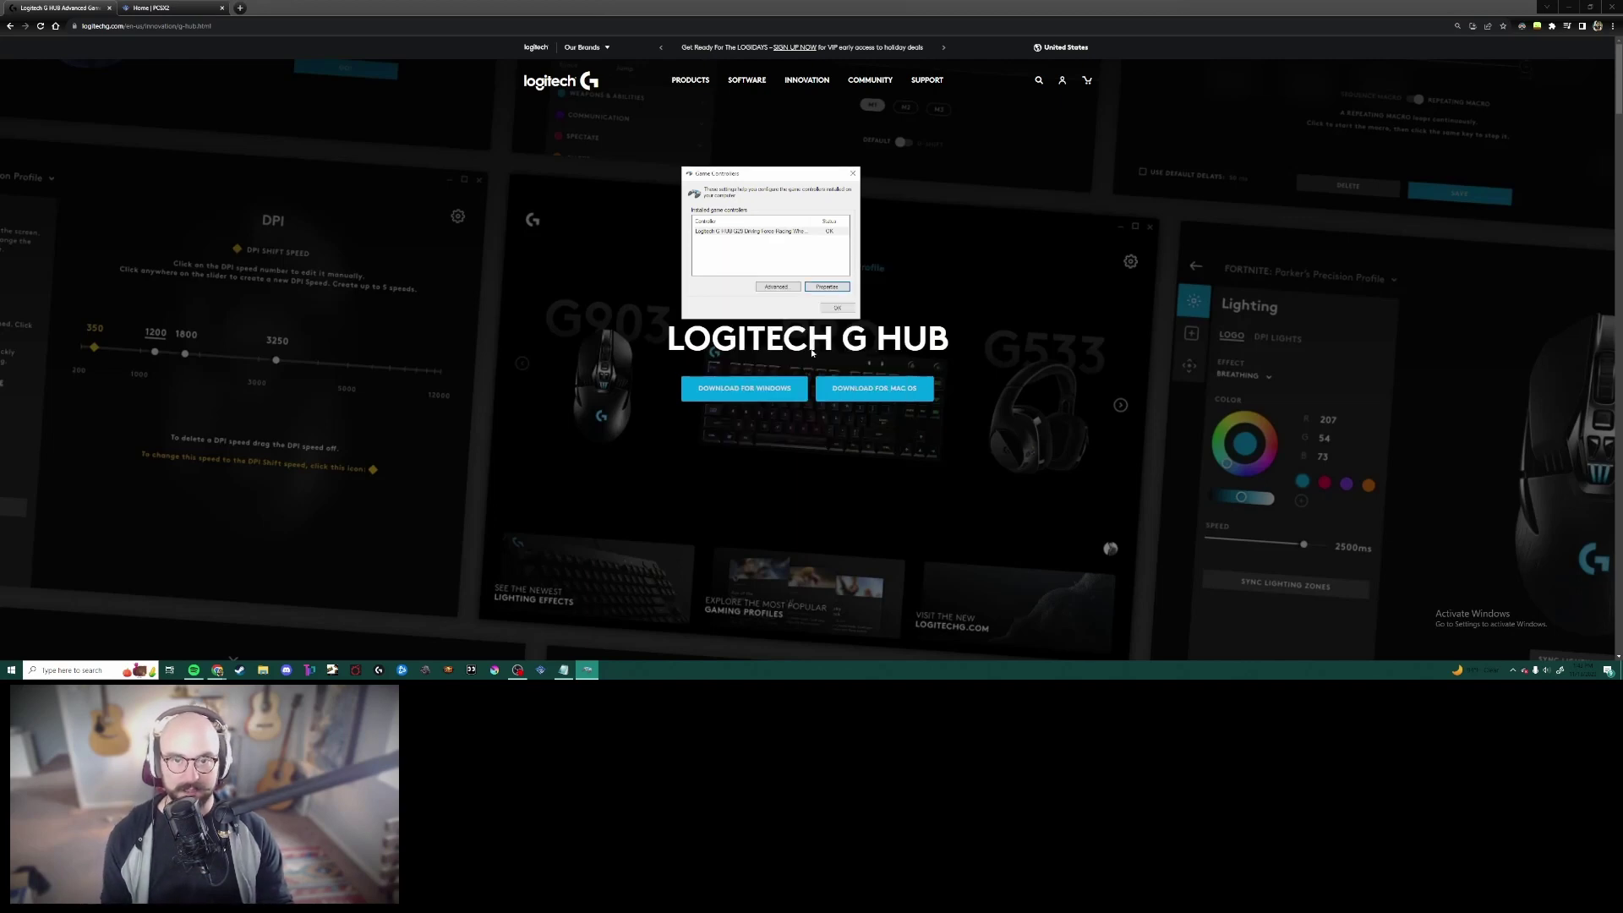
Step: Close Game Controllers and the Logitech G HUB browser tab
click(836, 308)
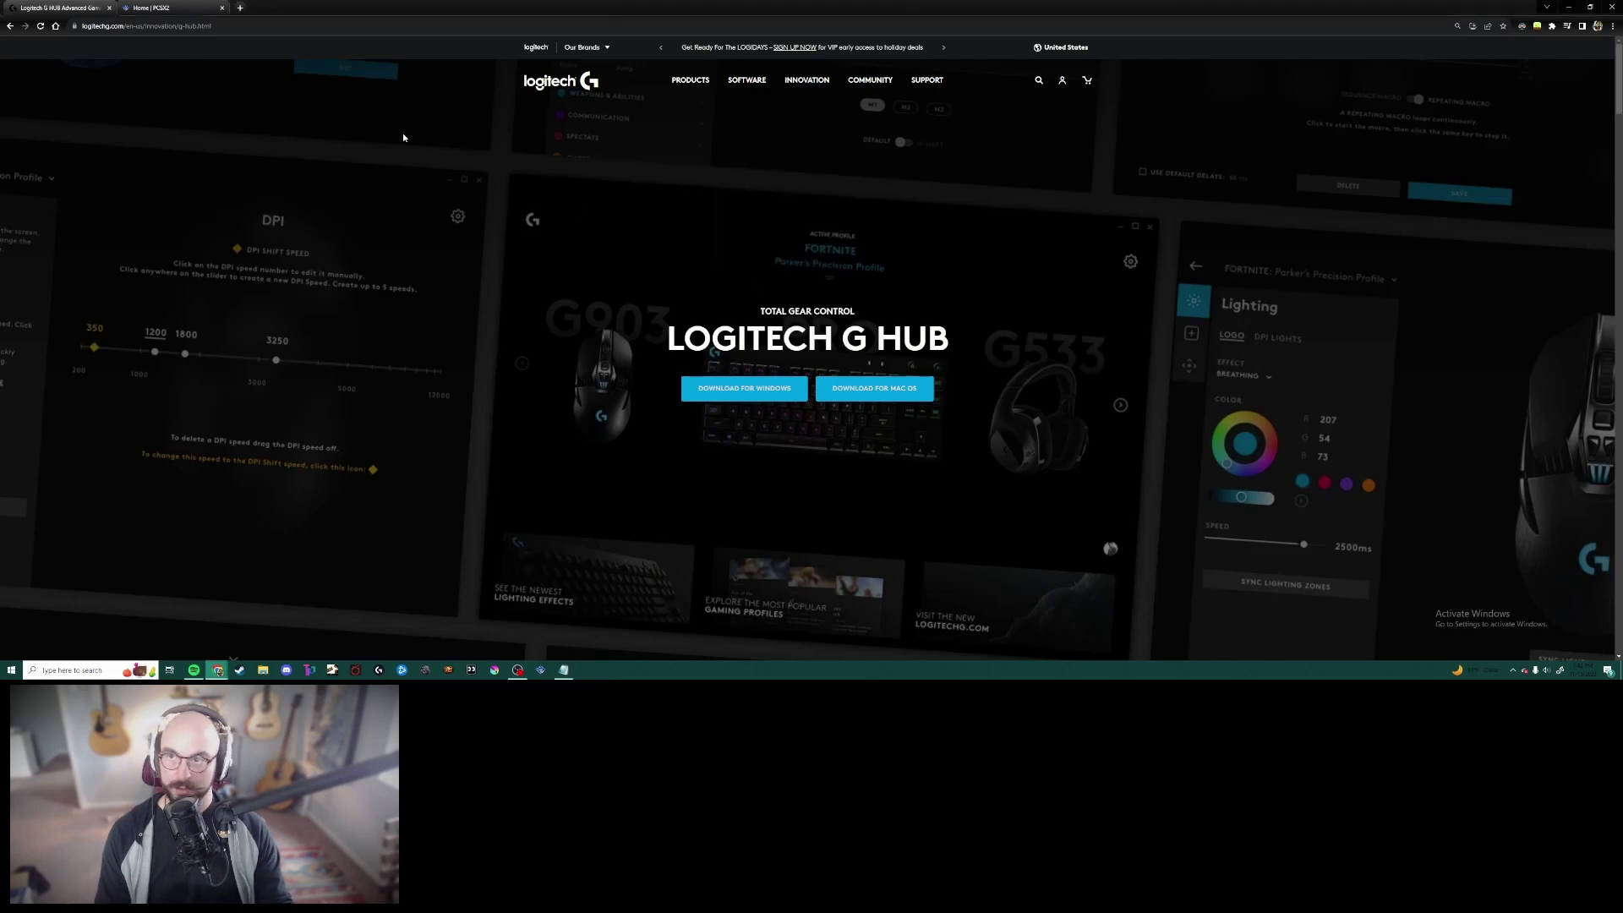
click(109, 8)
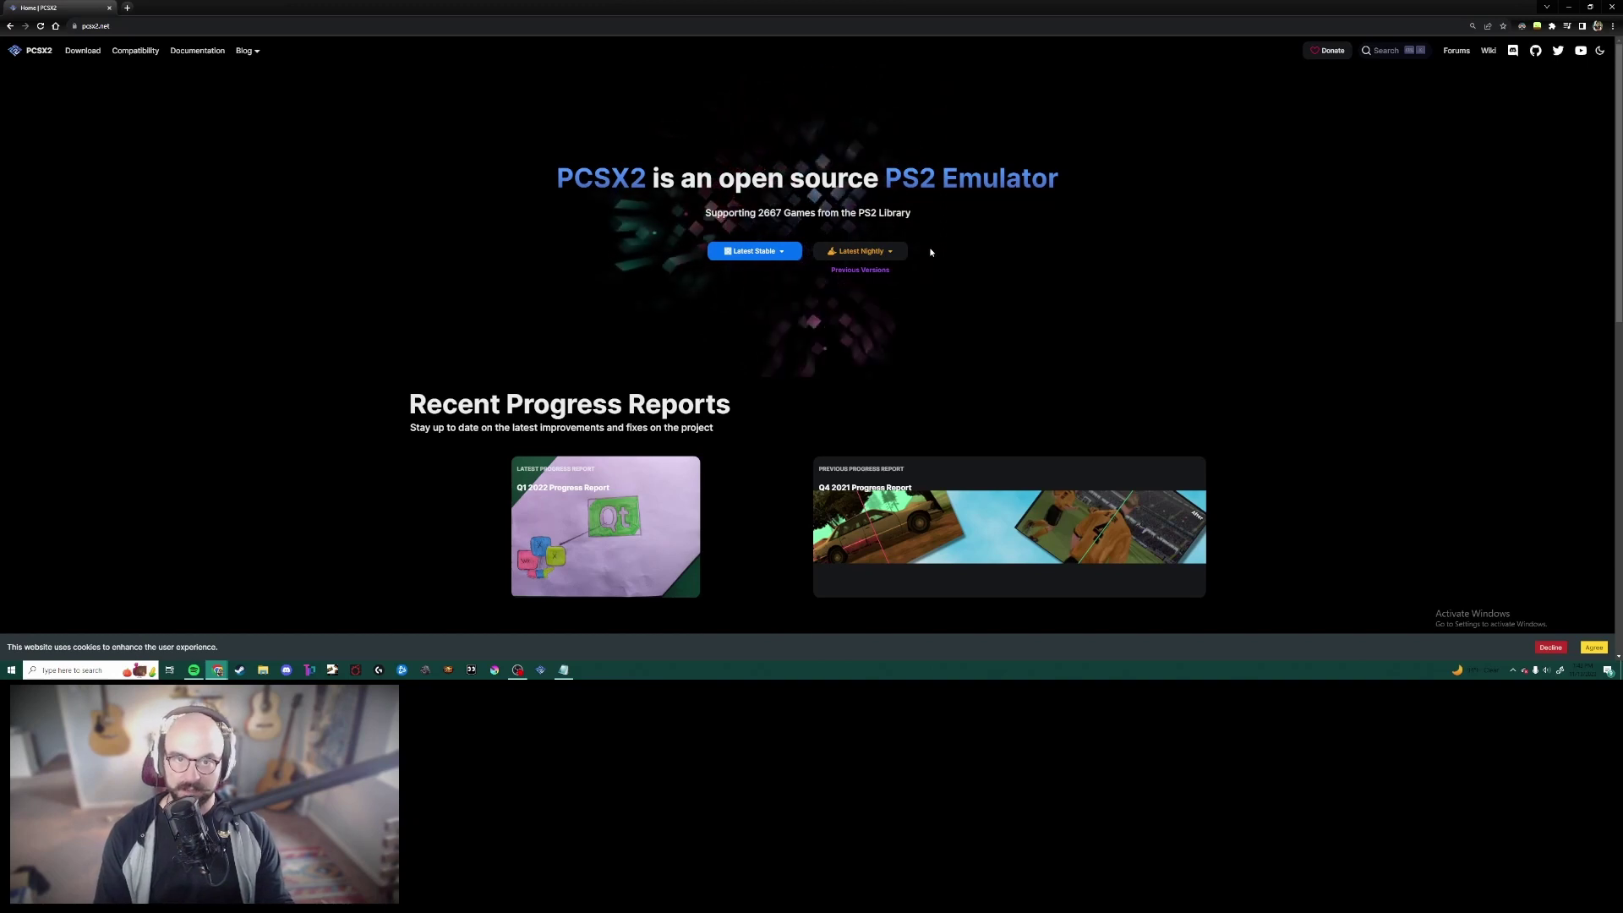
Step: Launch PCSX2 and switch Controller Settings to edit the Tester profile
click(519, 672)
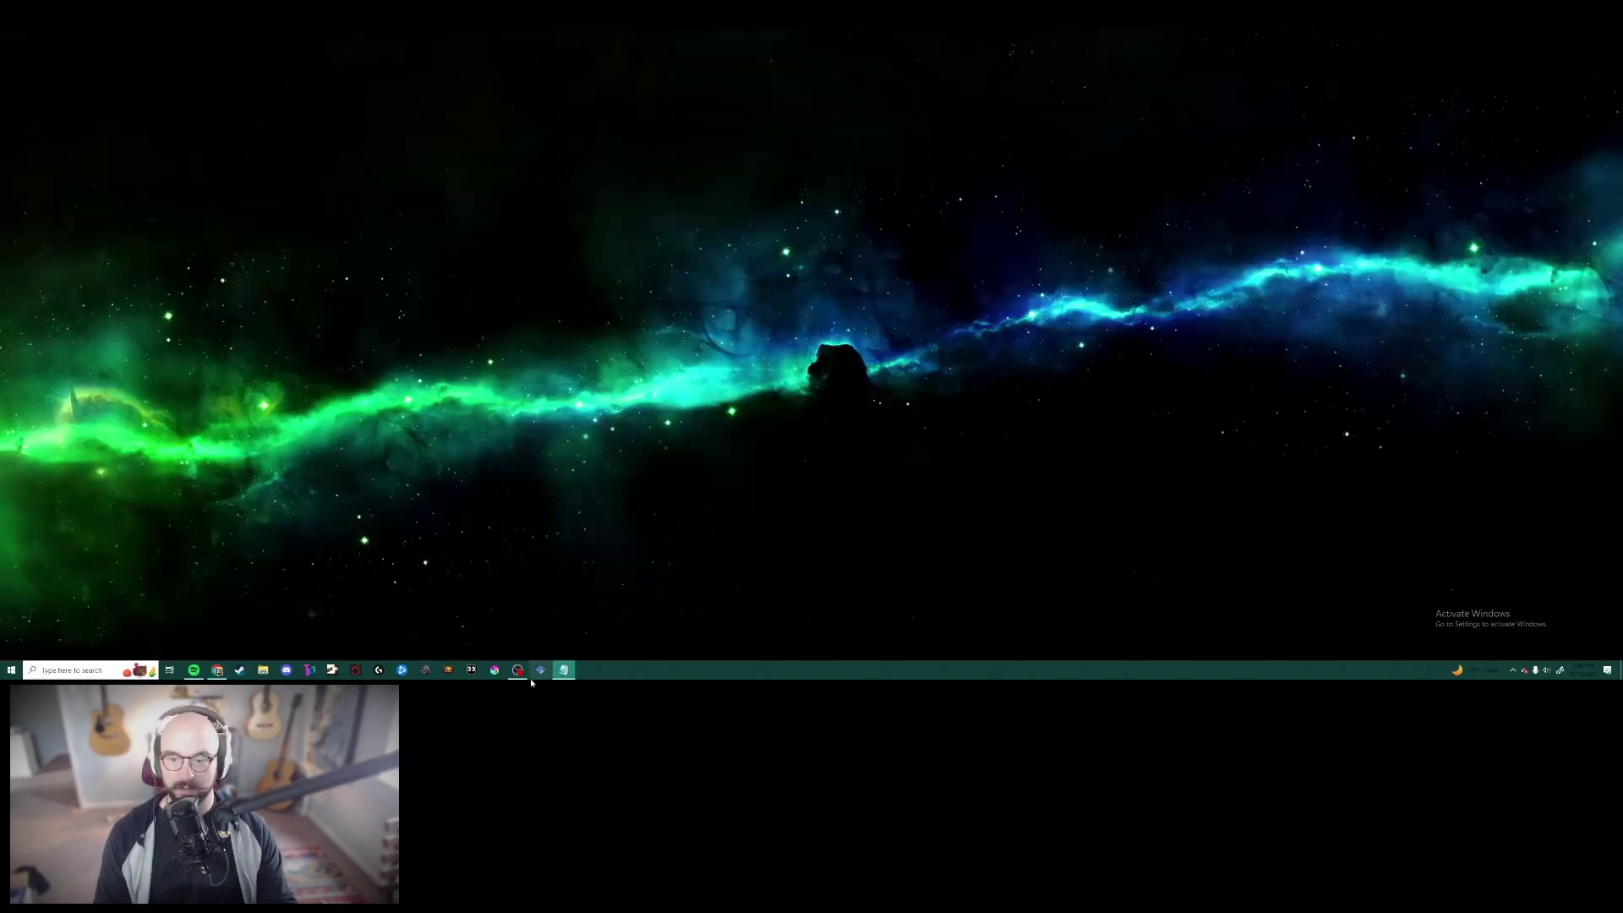
click(542, 671)
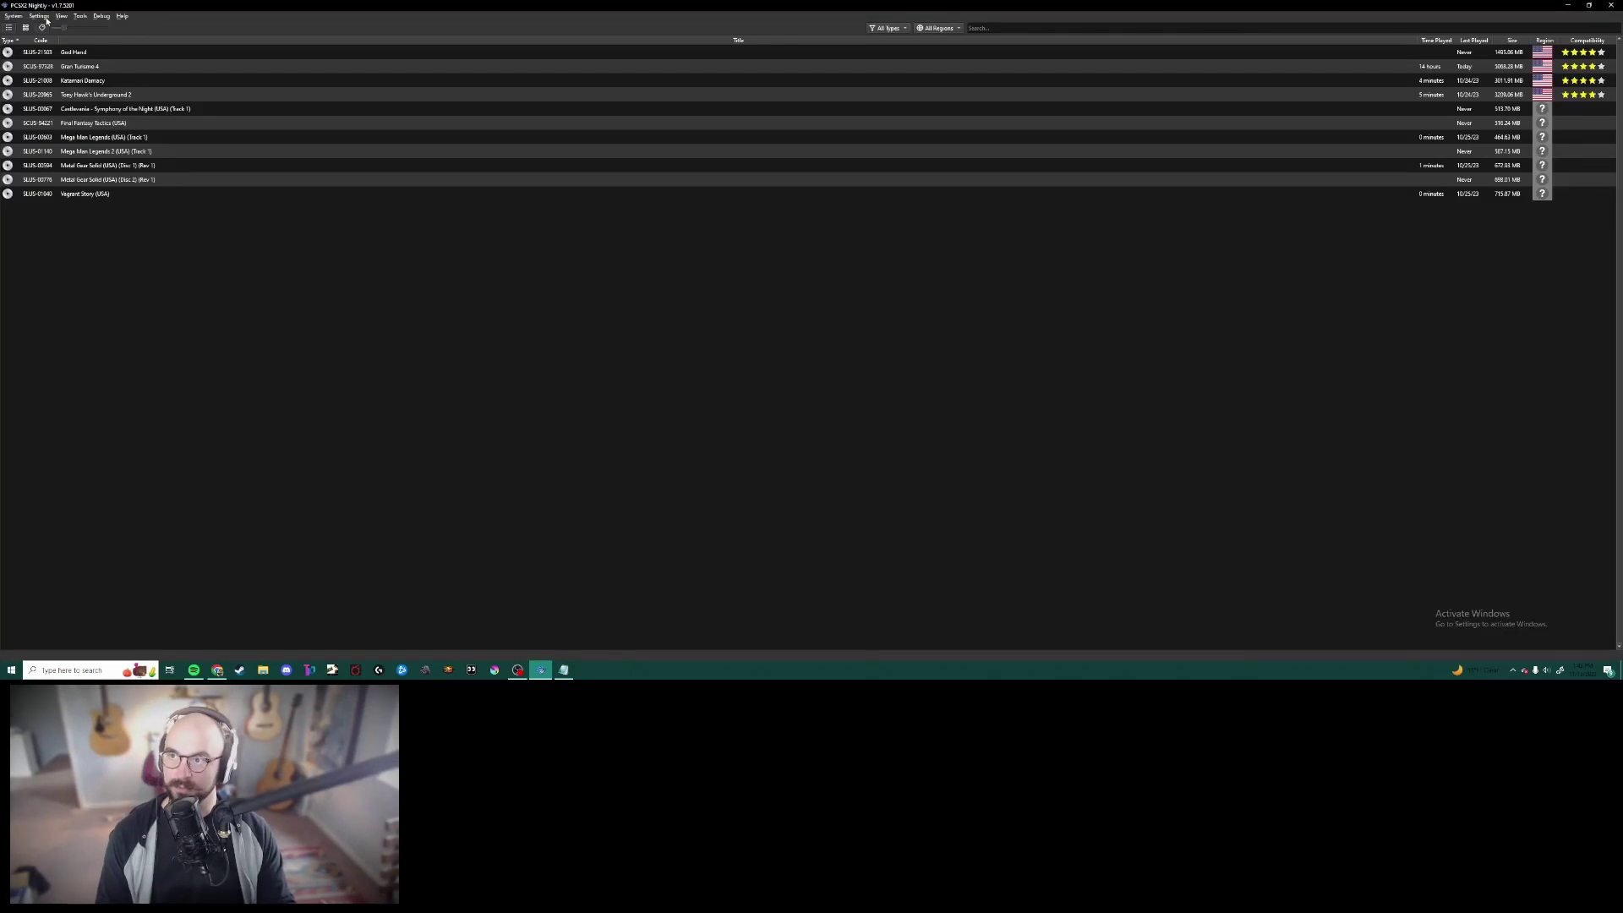
click(46, 18)
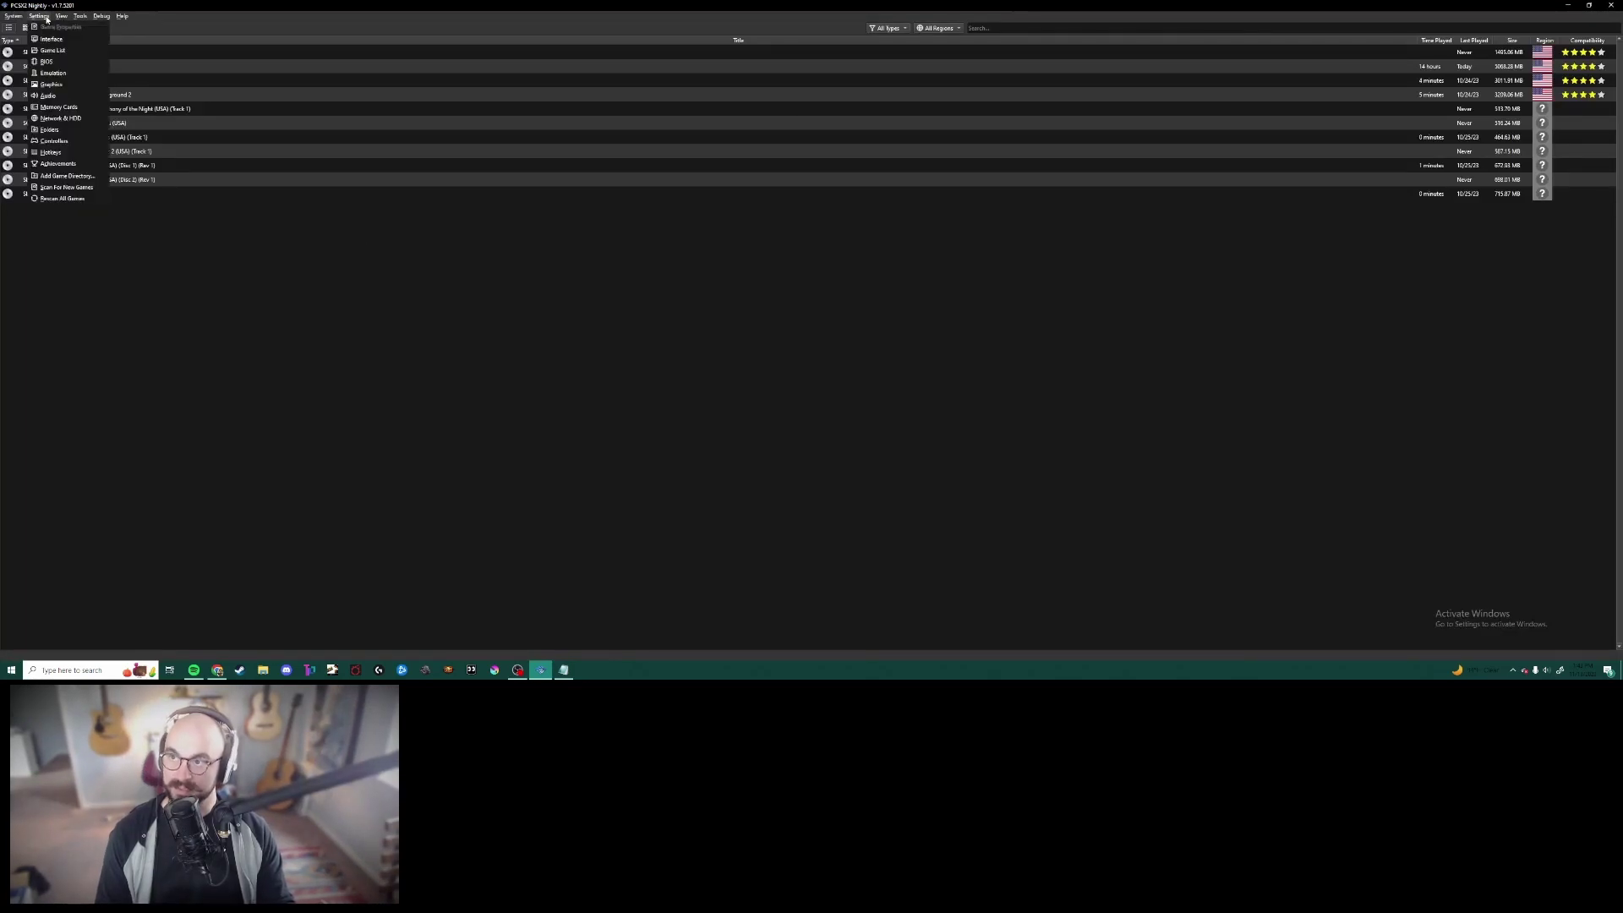
click(73, 142)
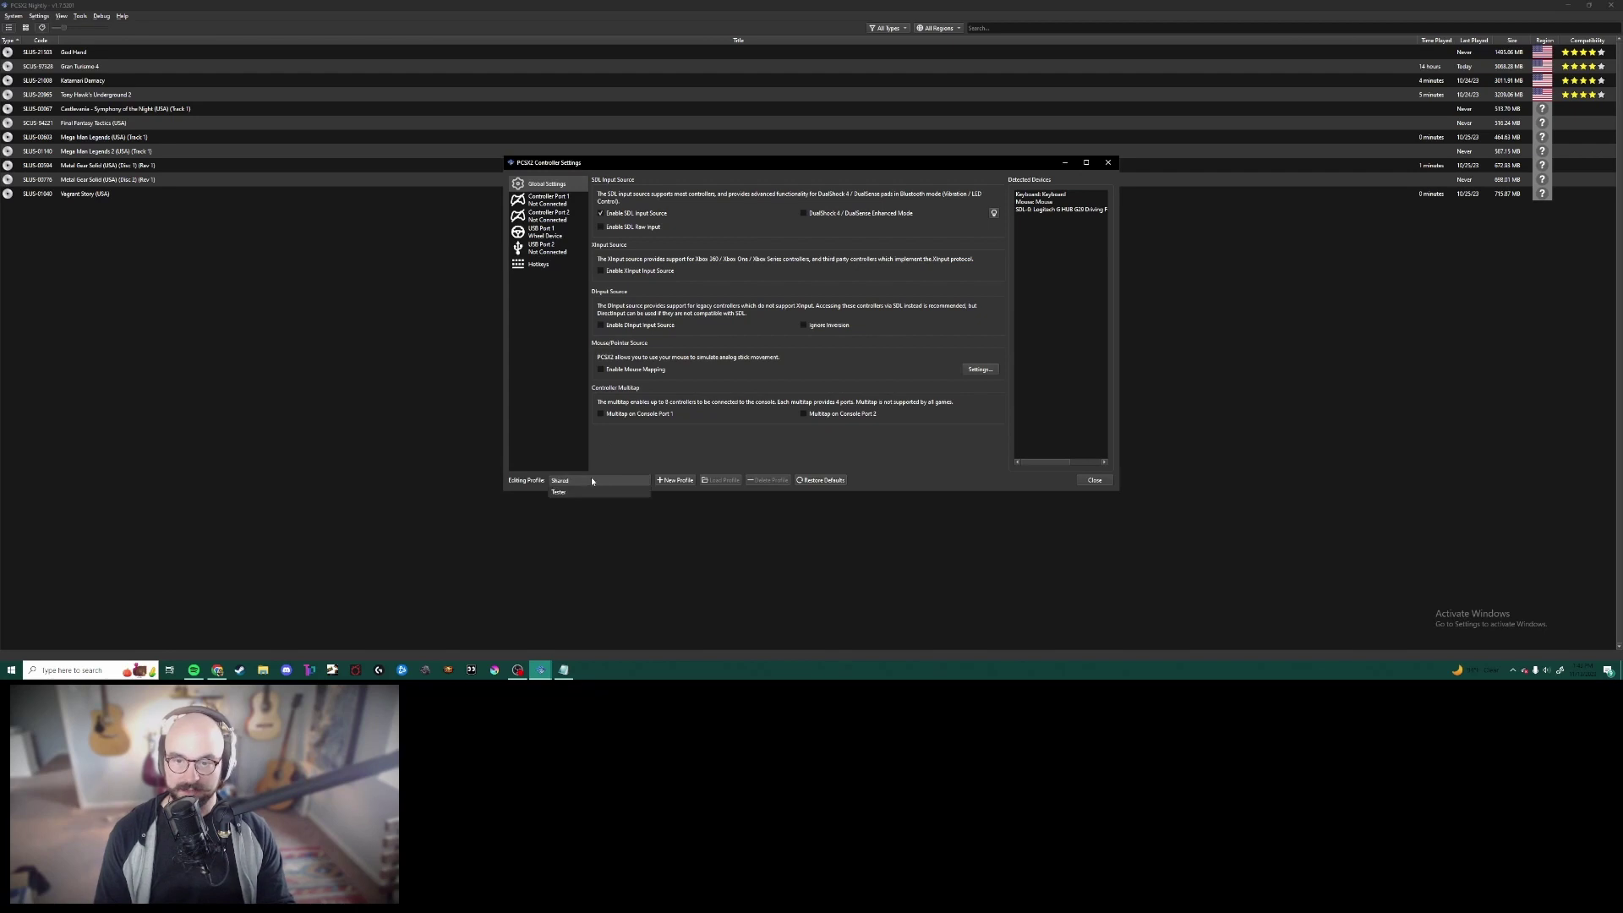
click(591, 480)
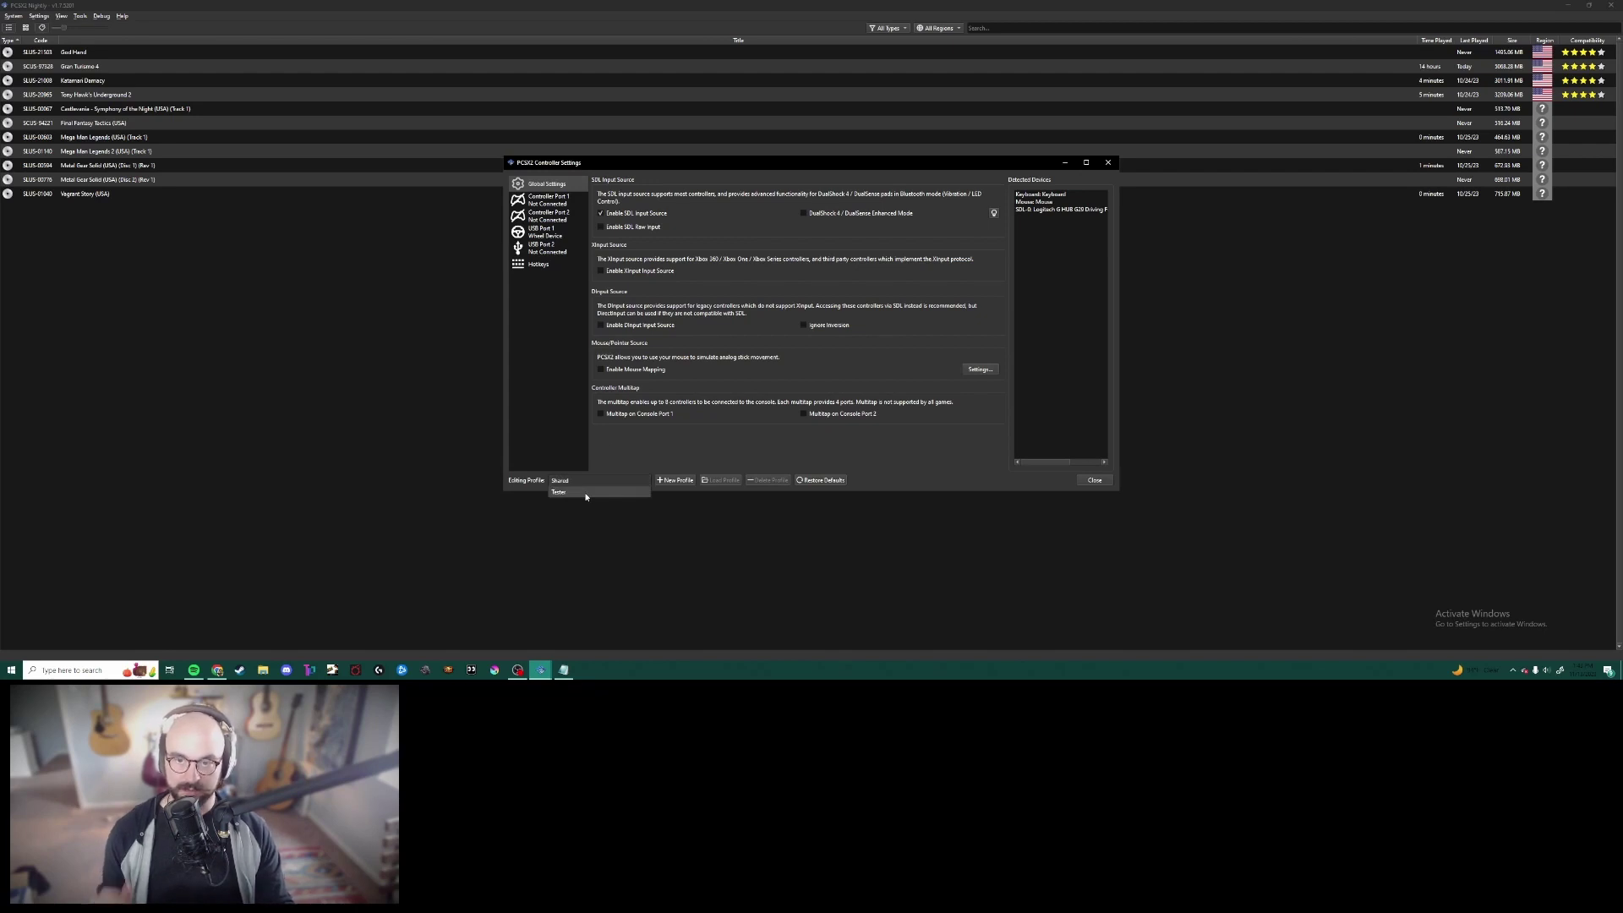
click(583, 493)
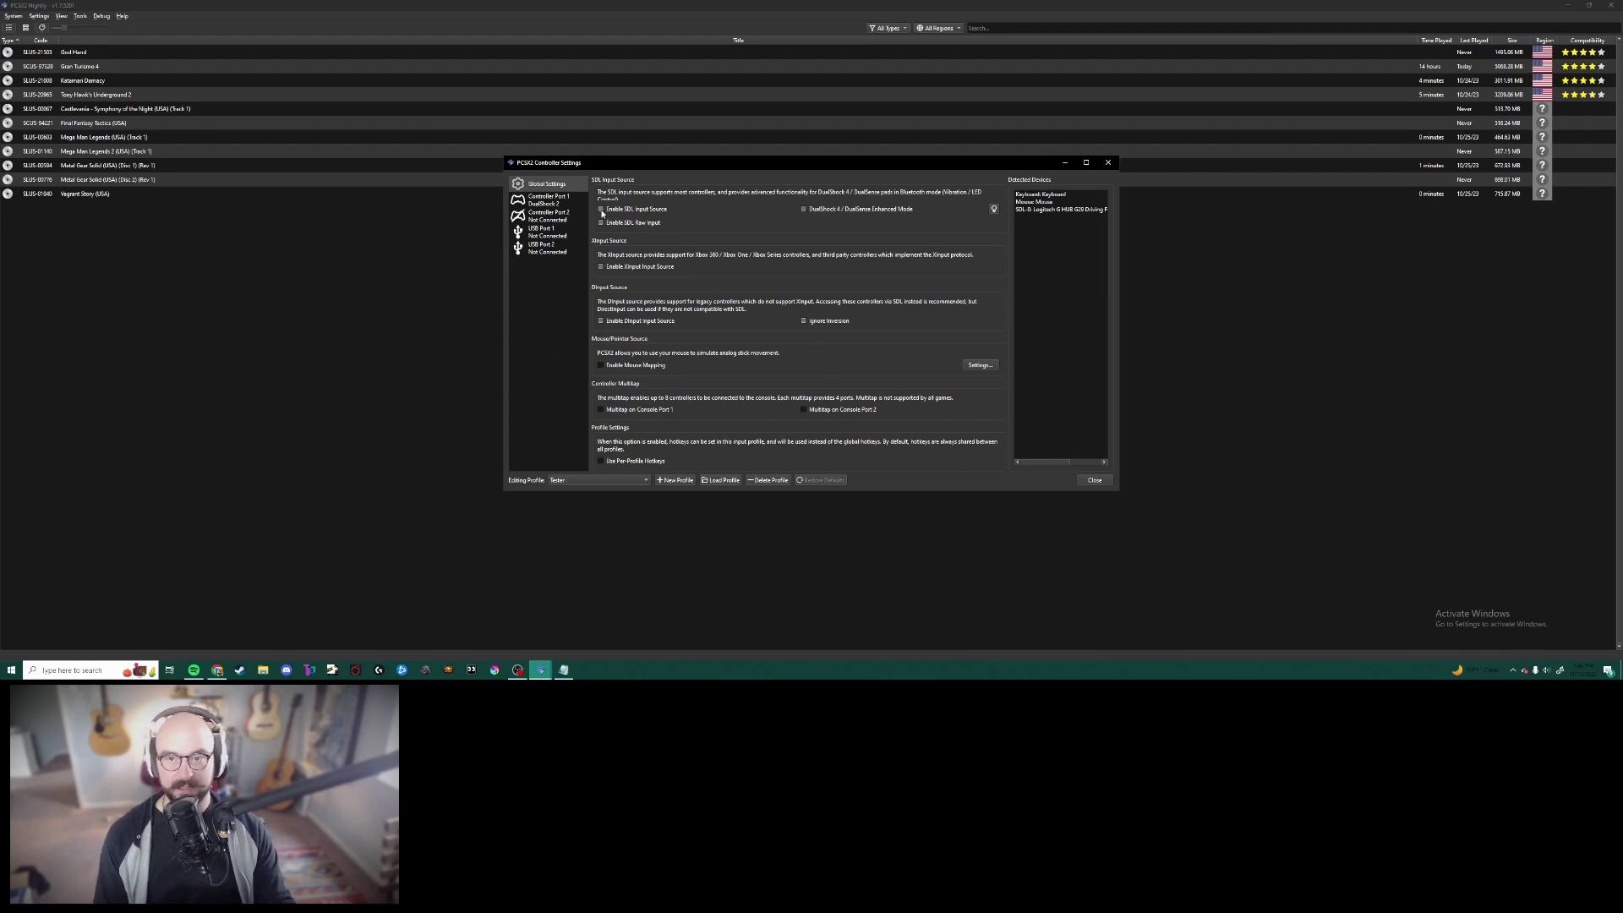
Step: Set Controller Port 1 to Not Connected
click(560, 206)
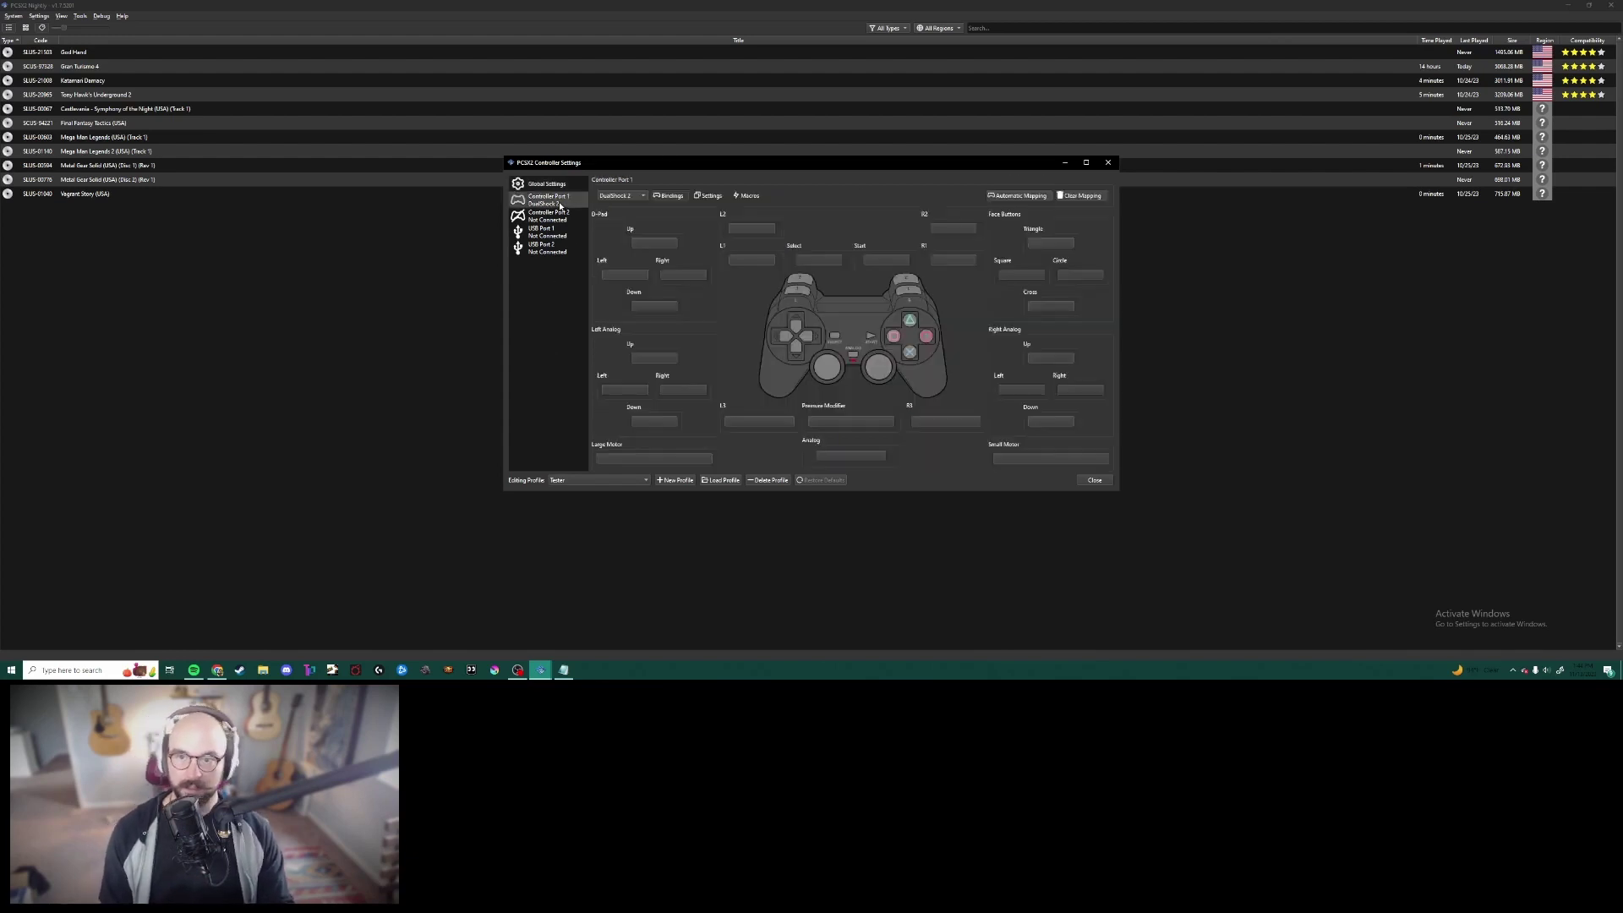
click(627, 198)
click(631, 186)
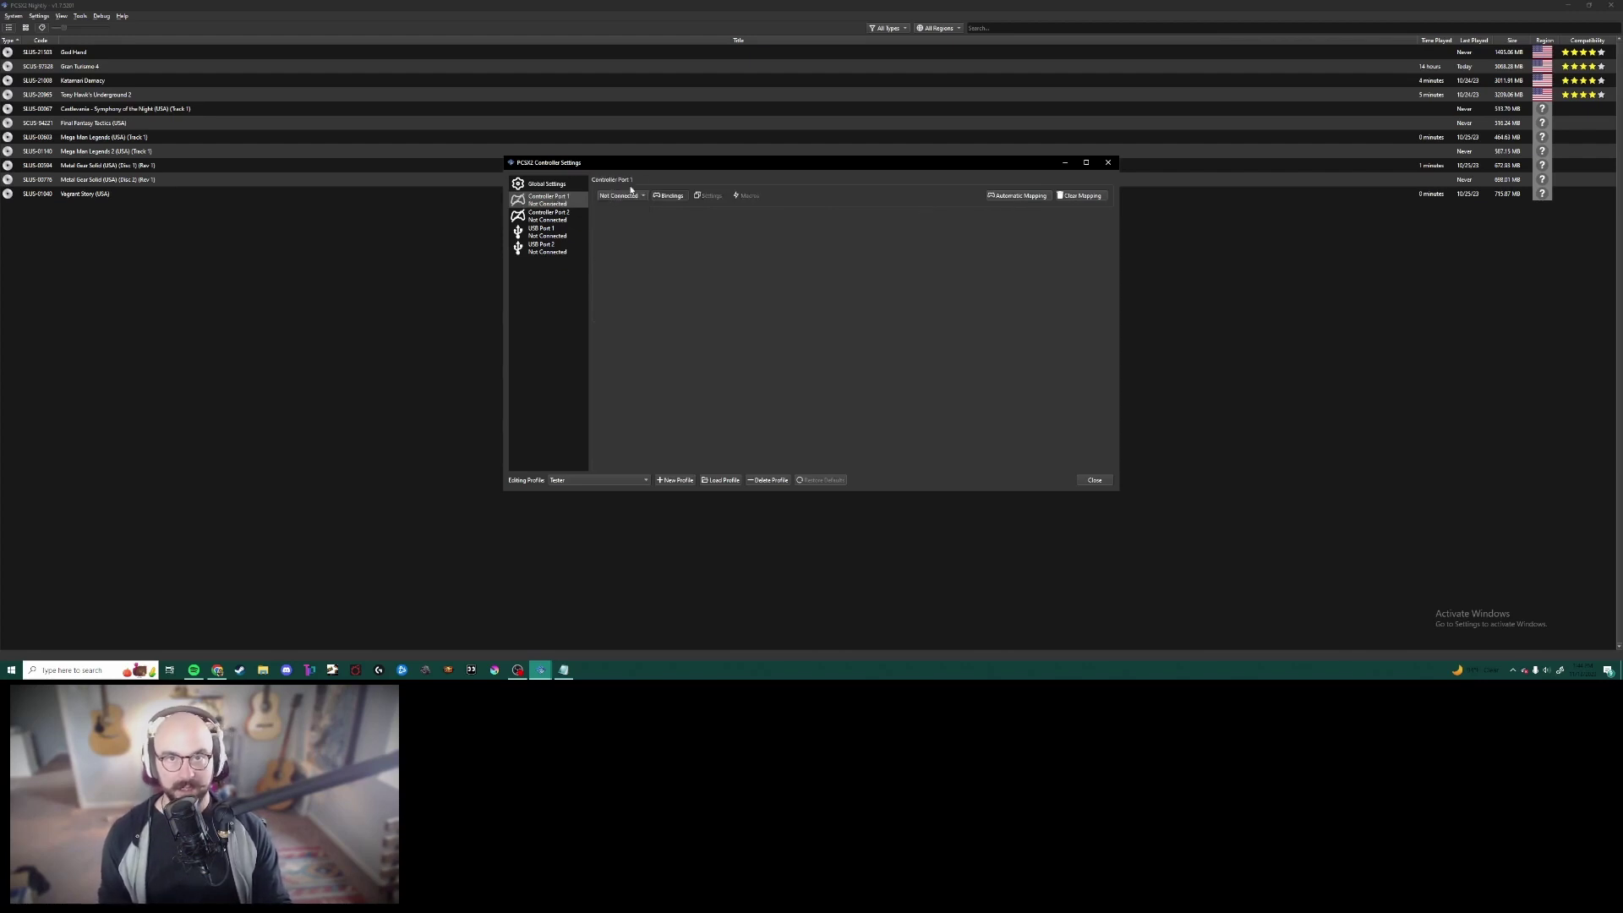
Step: Make USB Port 1 a Wheel Device emulating the Driving Force Pro (rev11.02)
click(537, 238)
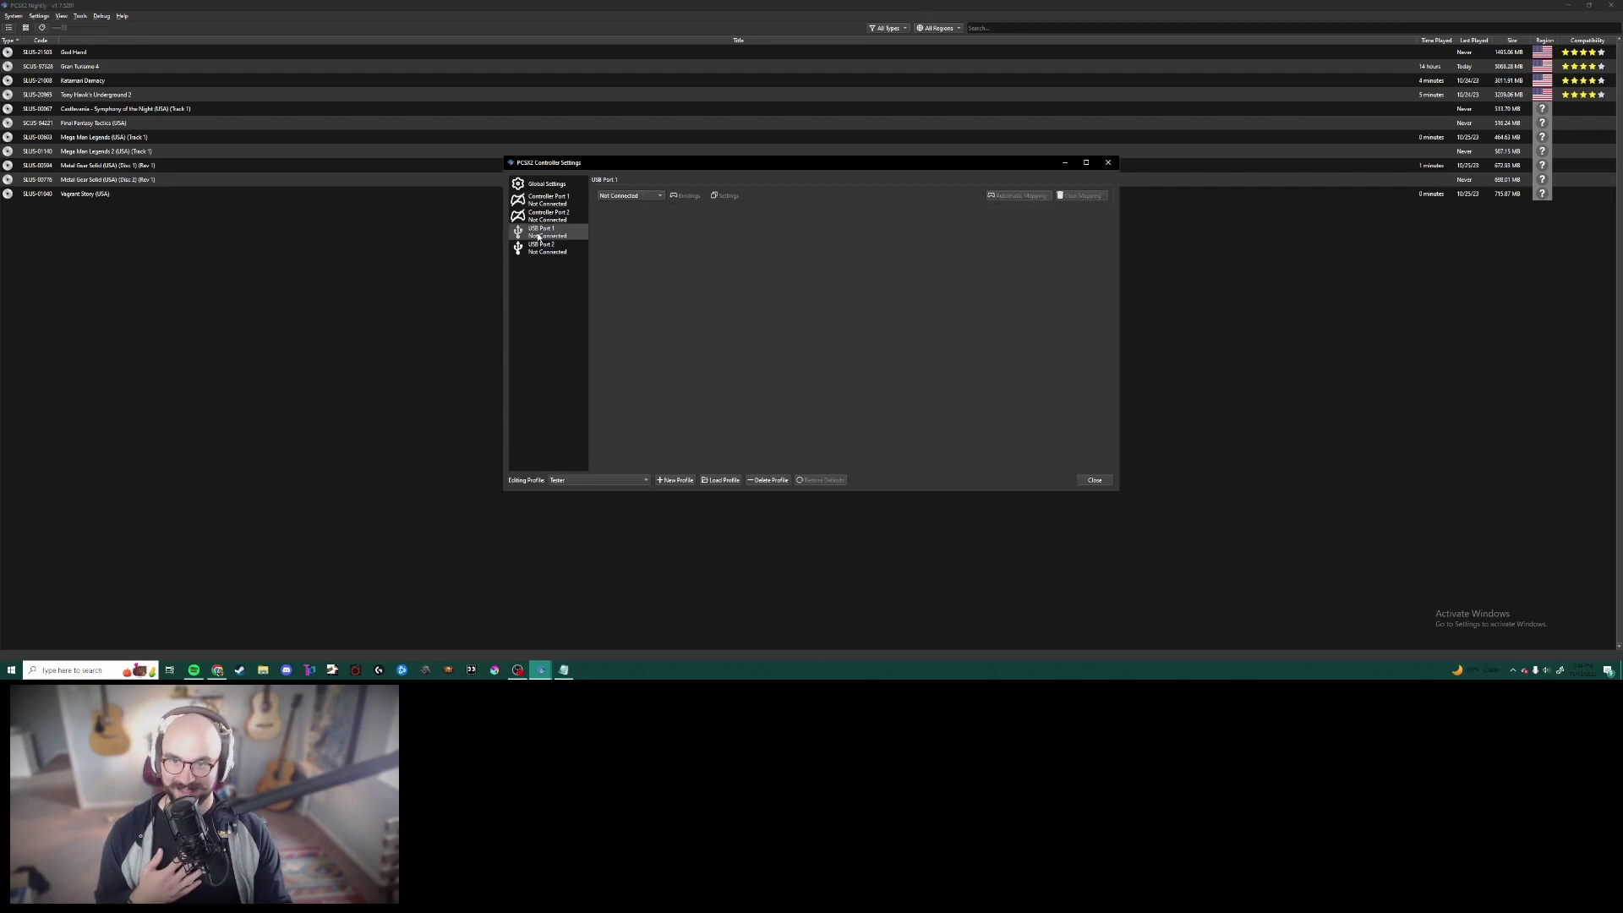
click(631, 197)
click(632, 207)
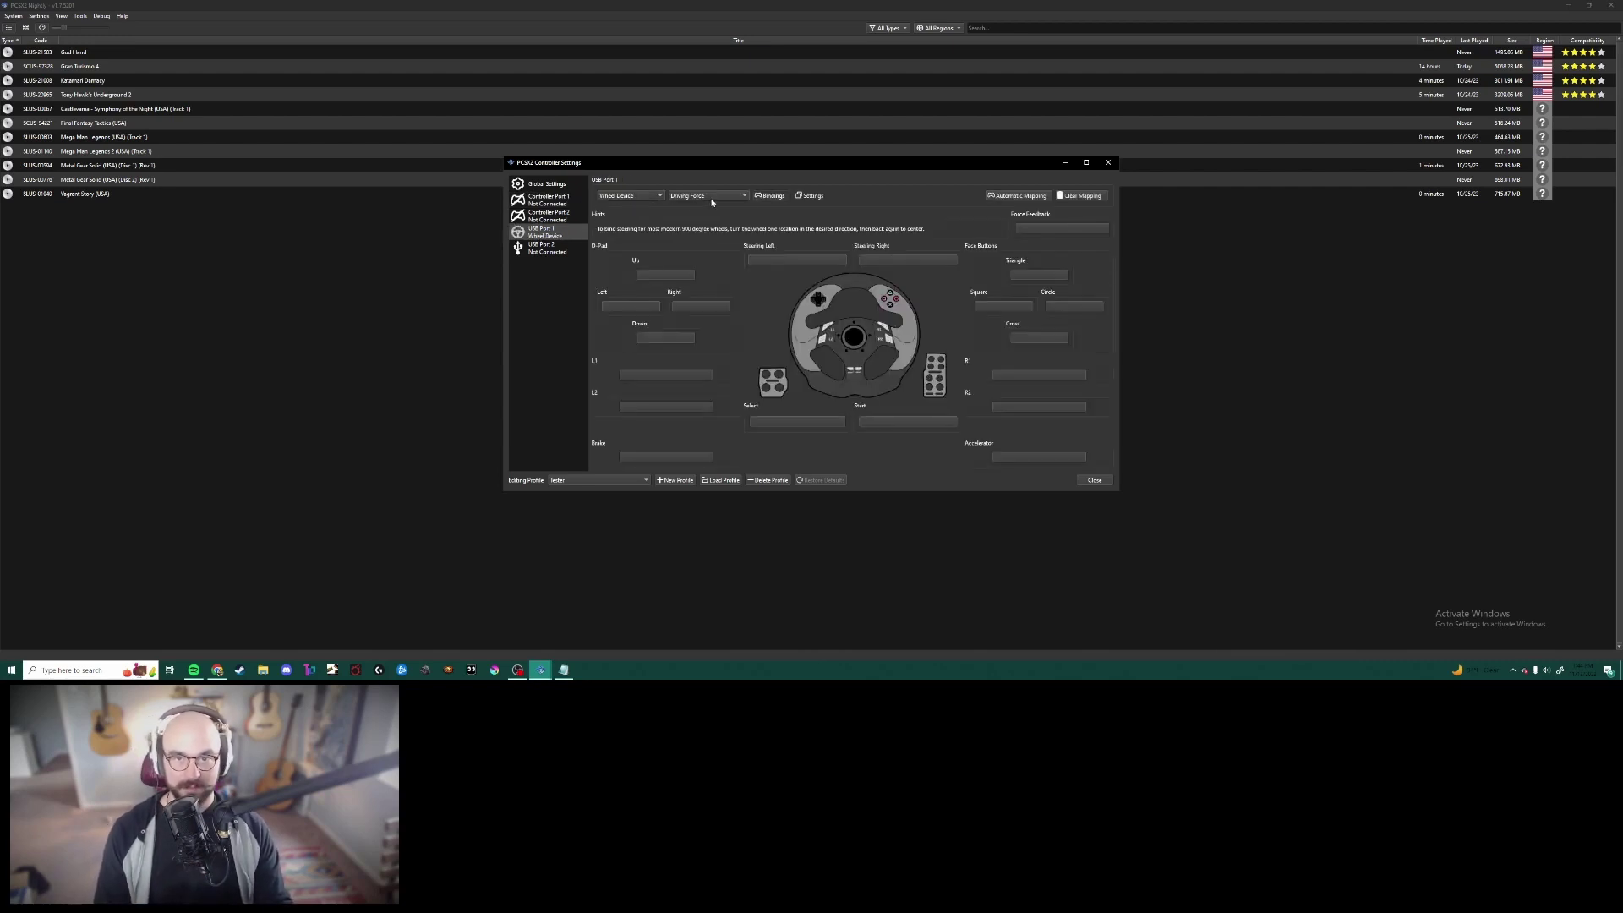
click(713, 201)
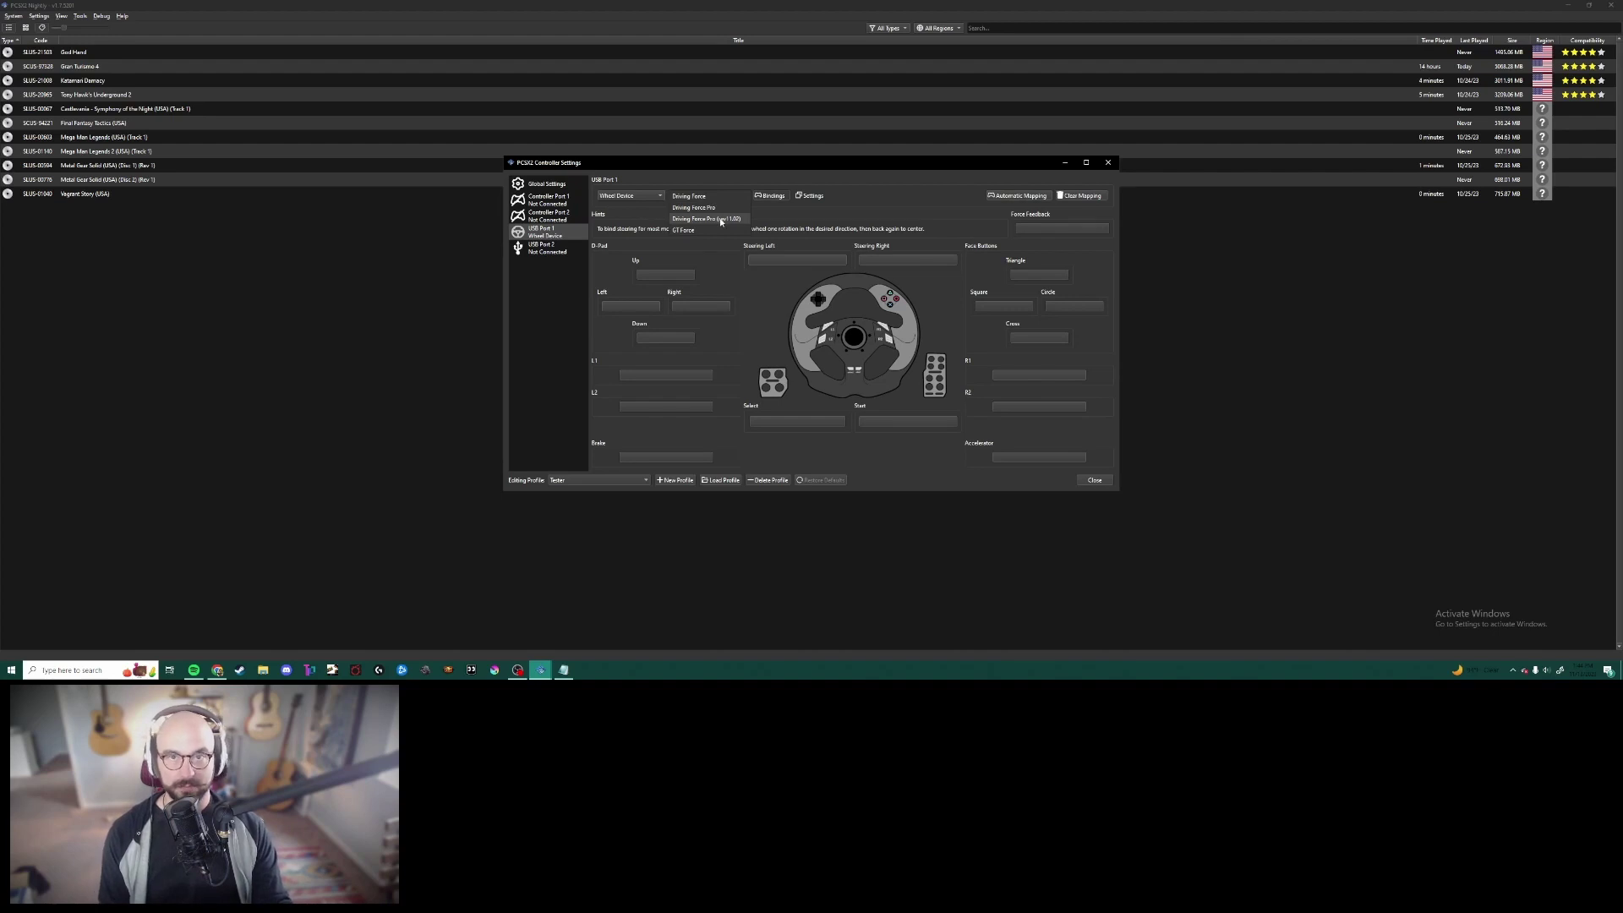
click(720, 220)
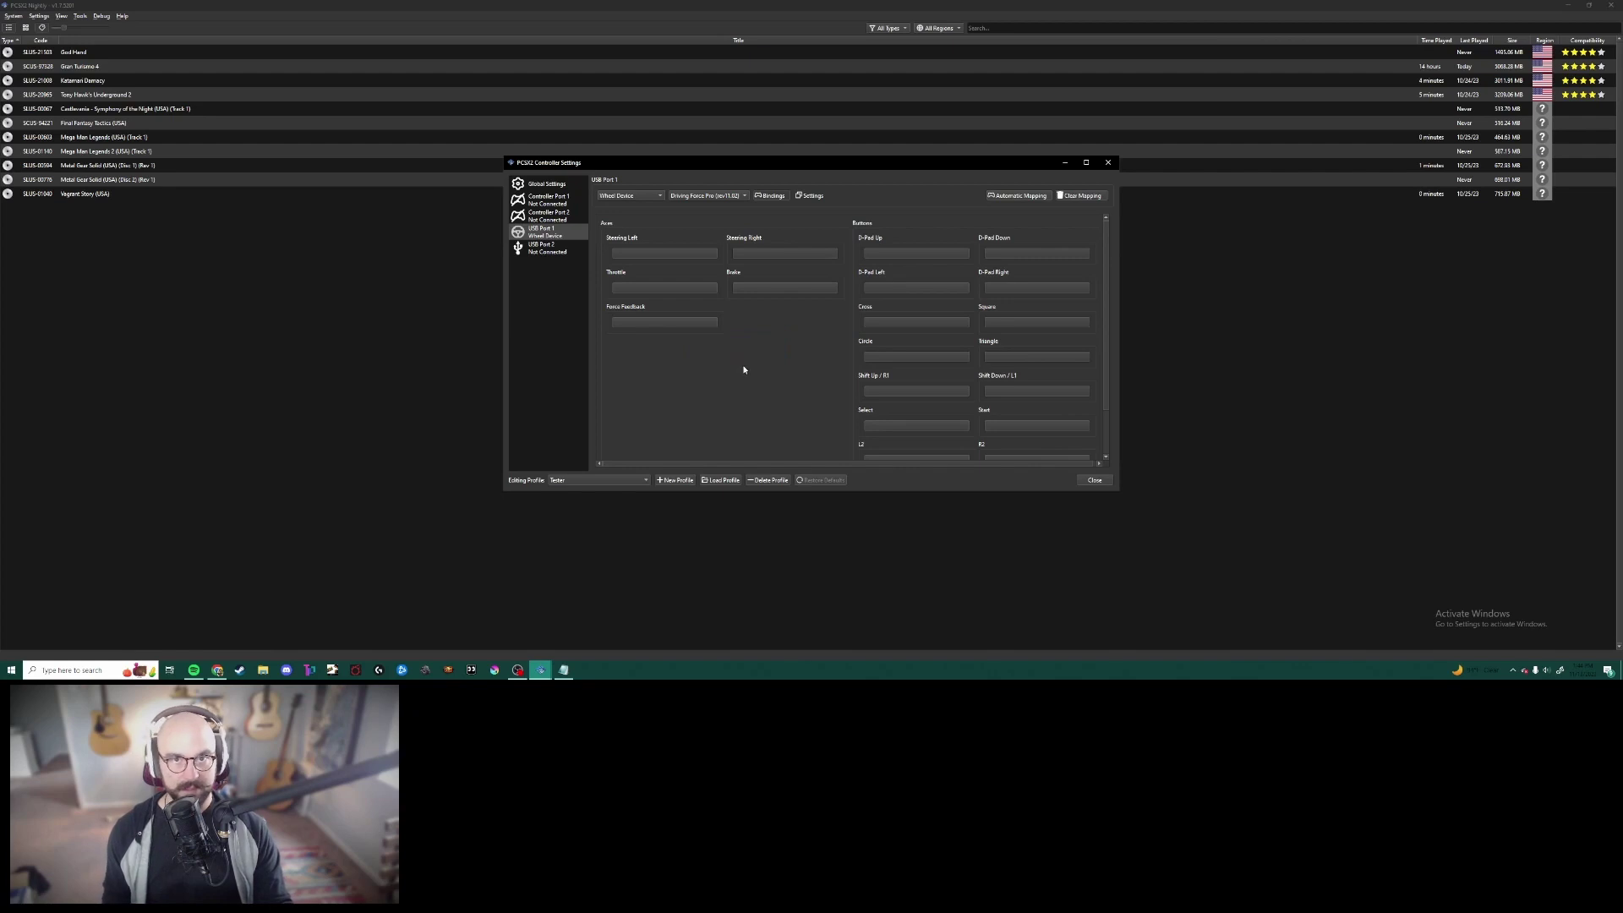
Step: Bind steering to SDL-0 Axis6, throttle to FullAxis7, brake to FullAxis8, force feedback to SDL-0
click(681, 254)
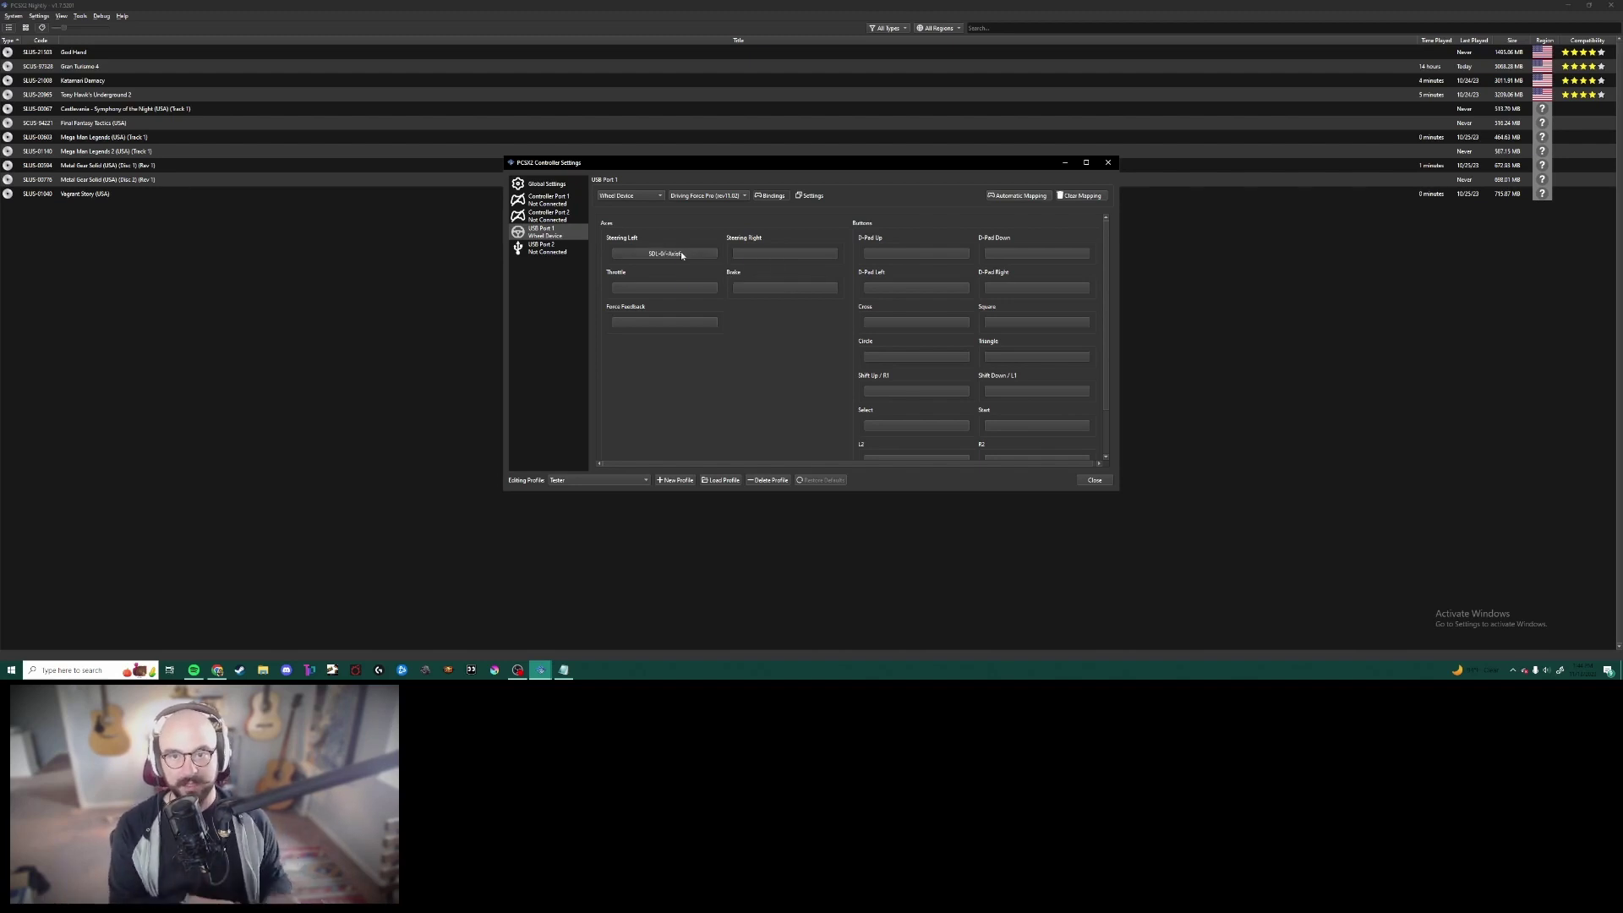
click(777, 253)
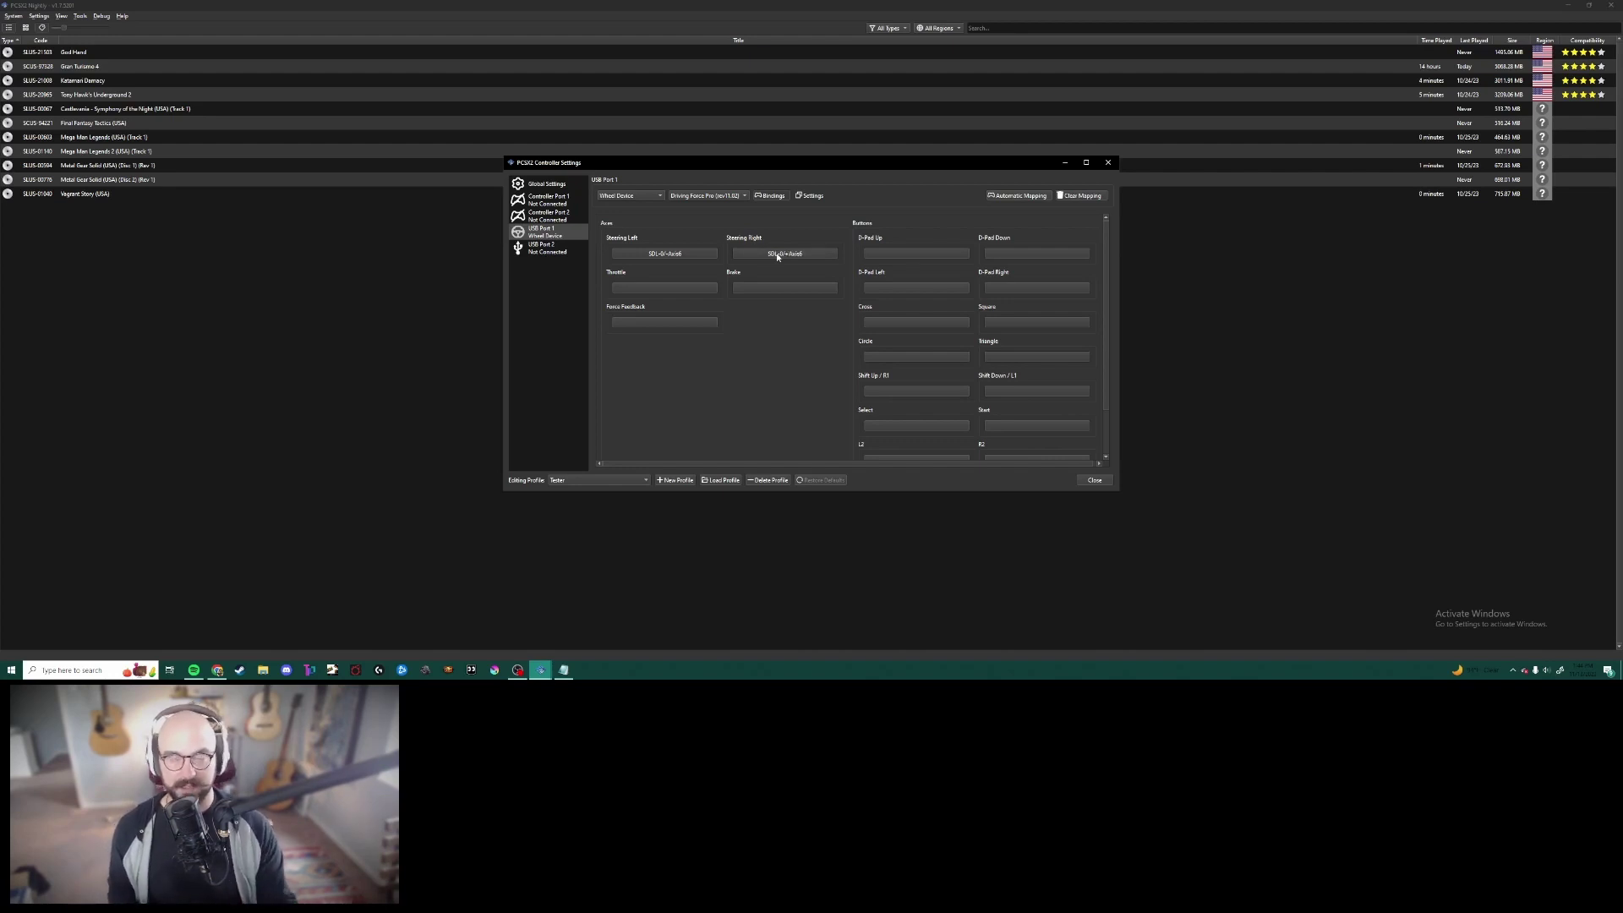
click(695, 290)
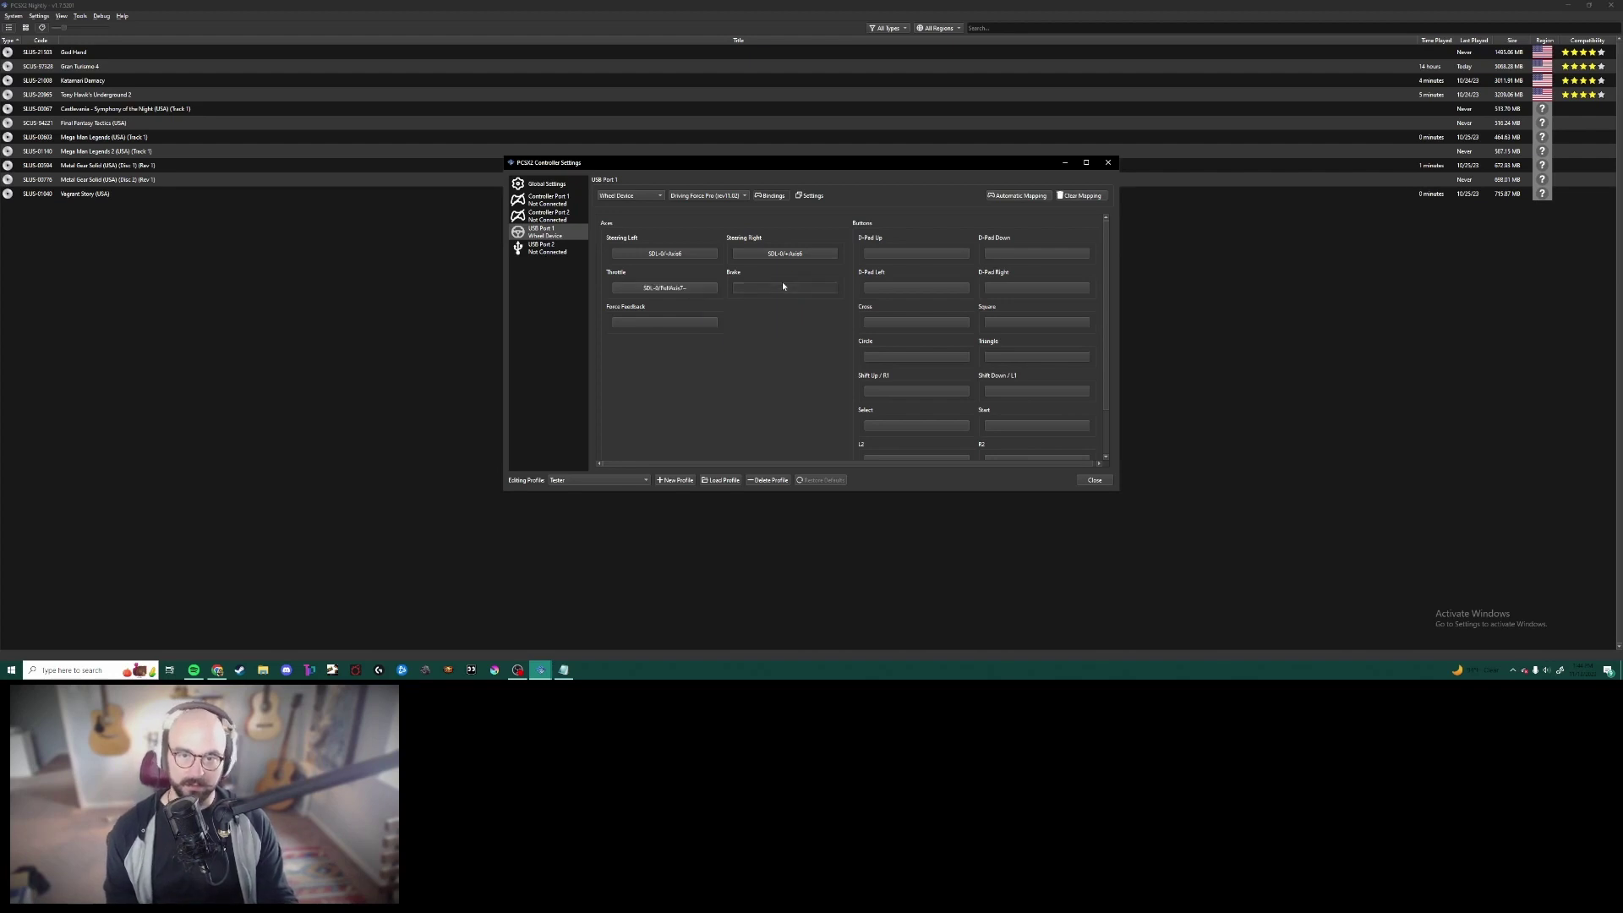
click(692, 324)
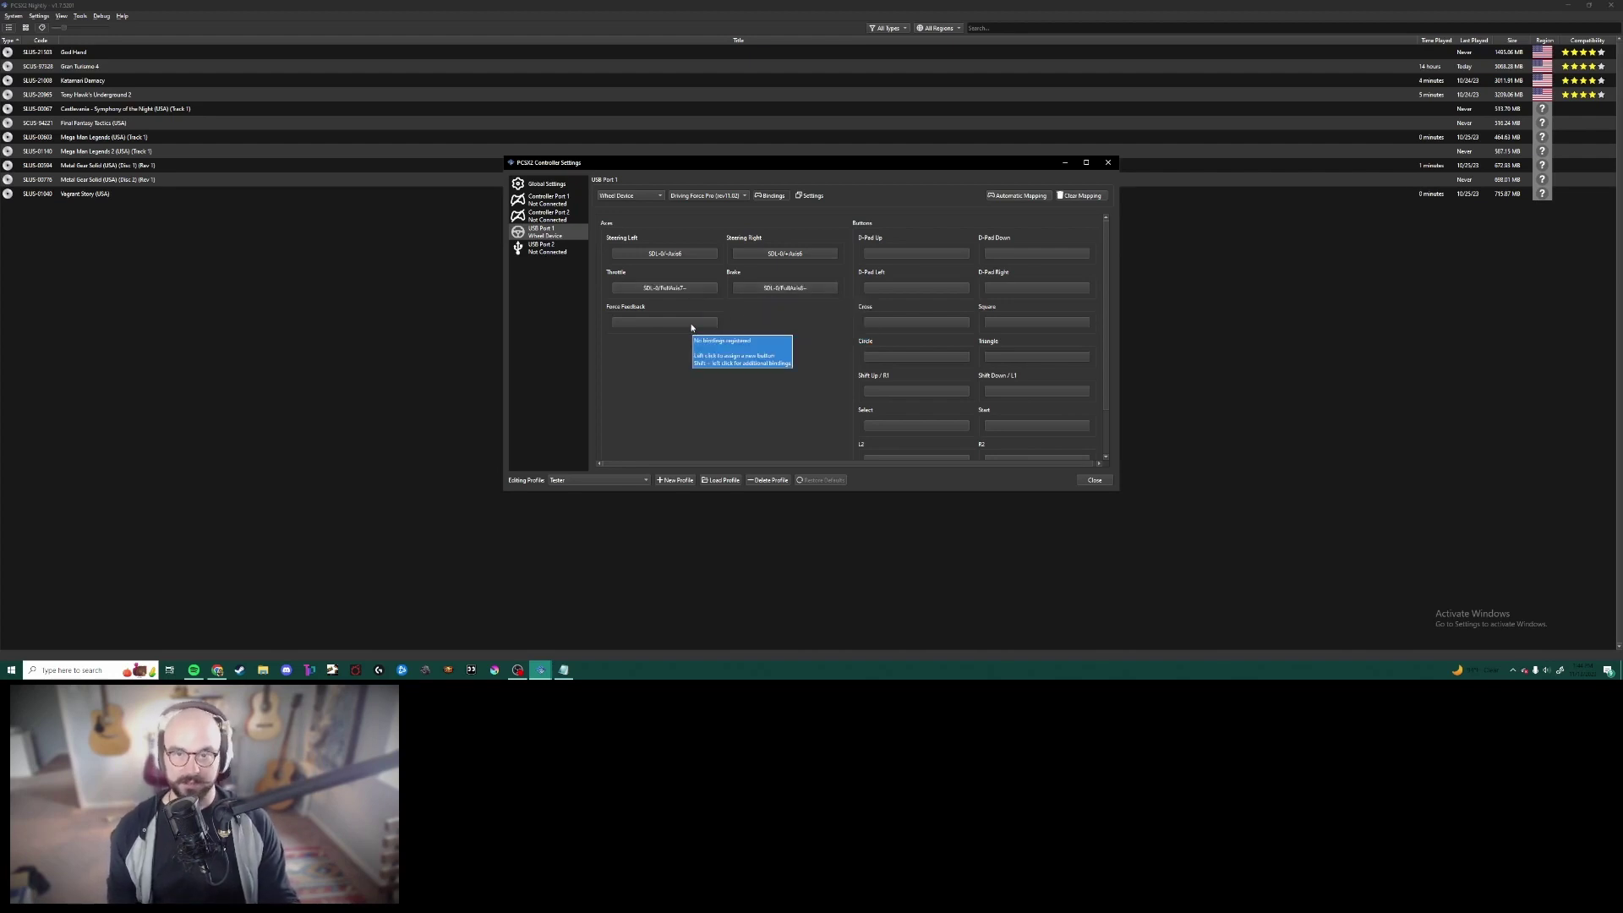
click(691, 325)
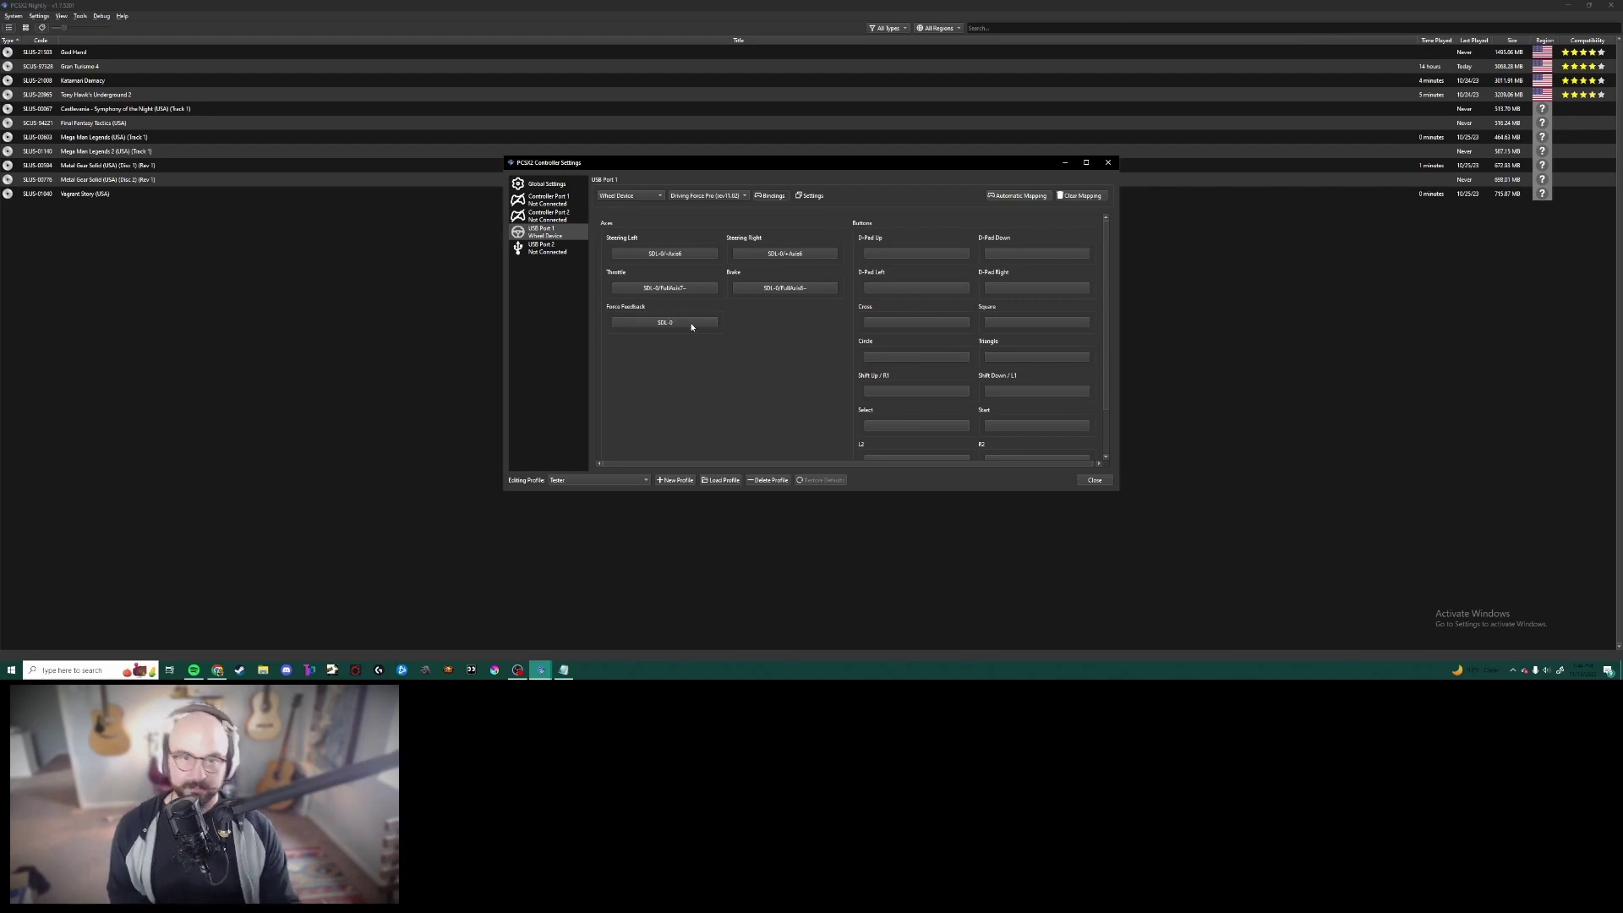
Step: Bind the D-Pad directions to SDL-0 Hat0 and Cross, Square, Circle, Triangle to wheel buttons
click(895, 256)
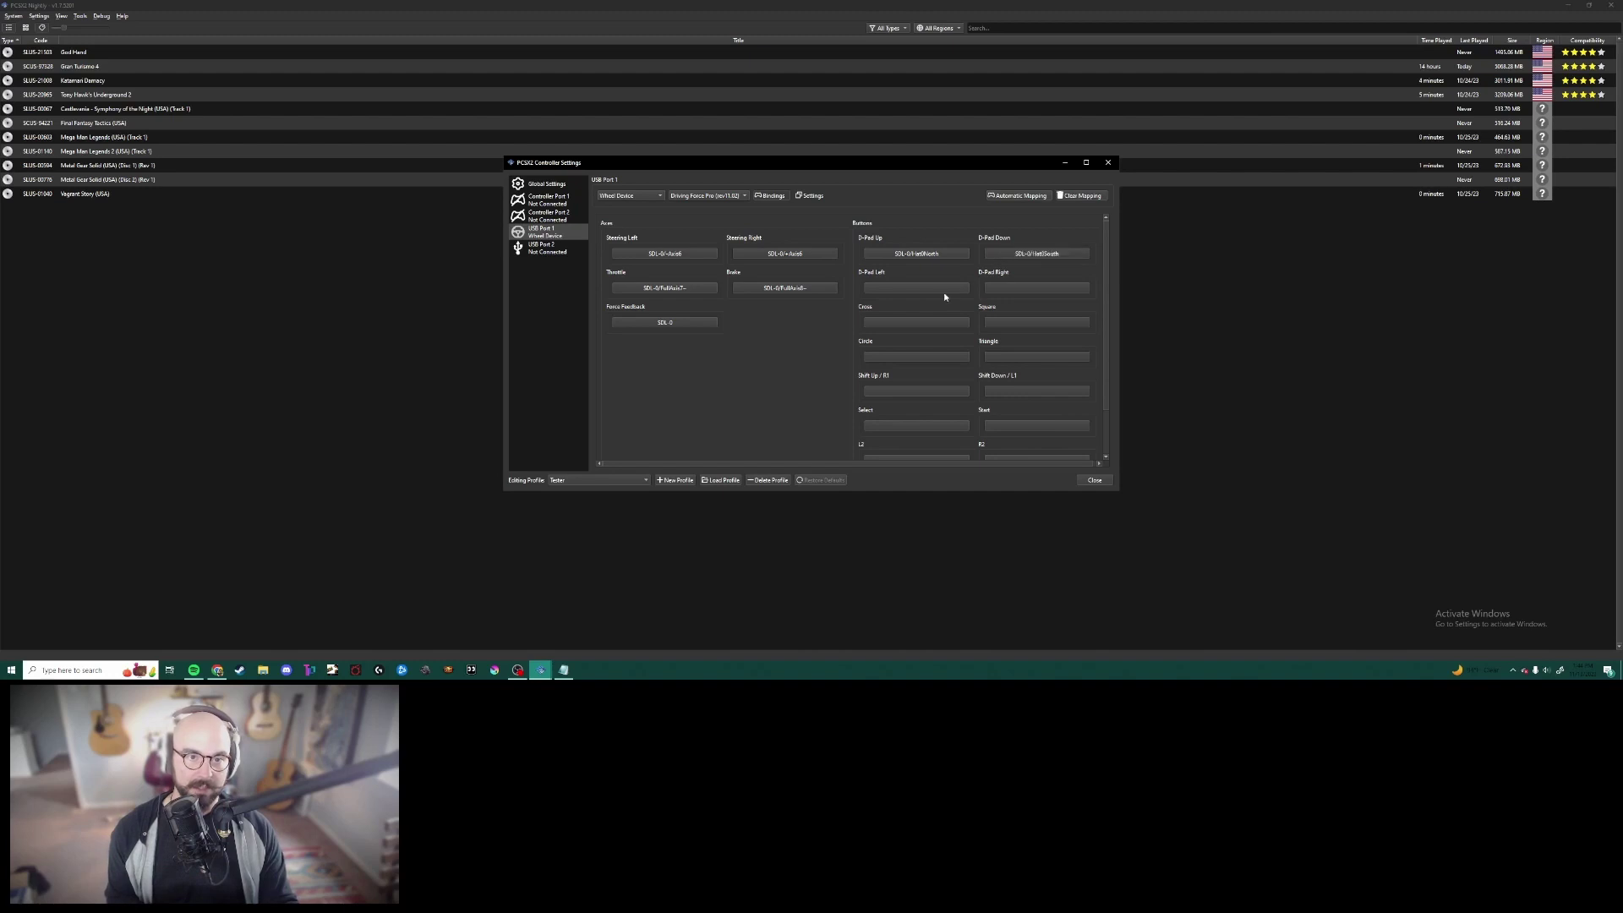
click(945, 291)
click(1008, 292)
click(940, 324)
click(993, 324)
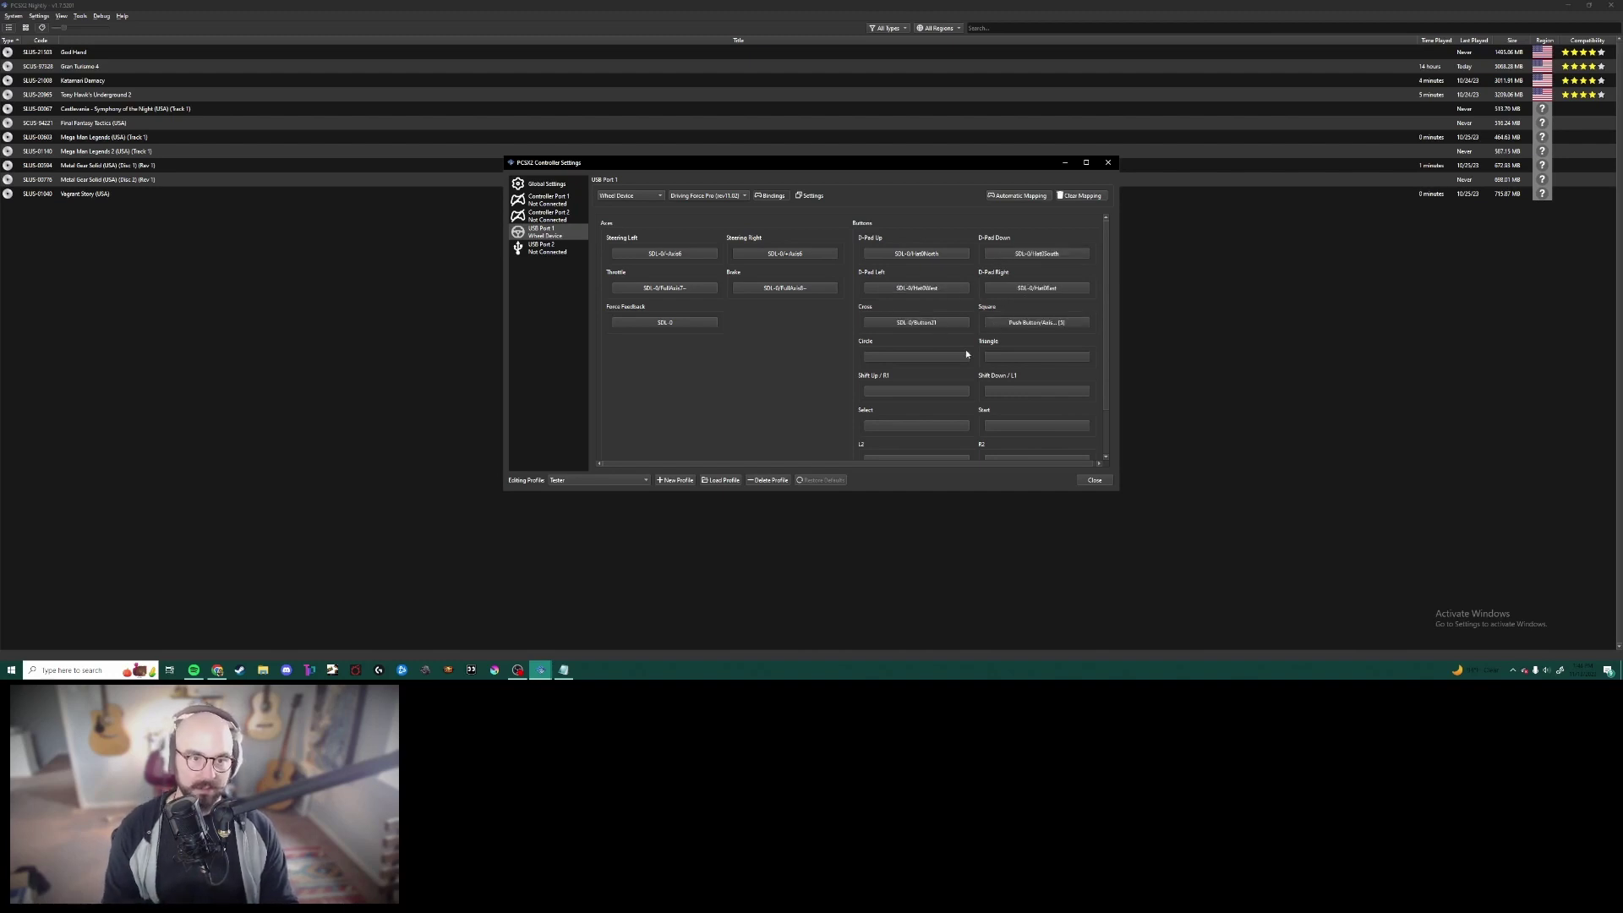
click(951, 357)
click(1000, 358)
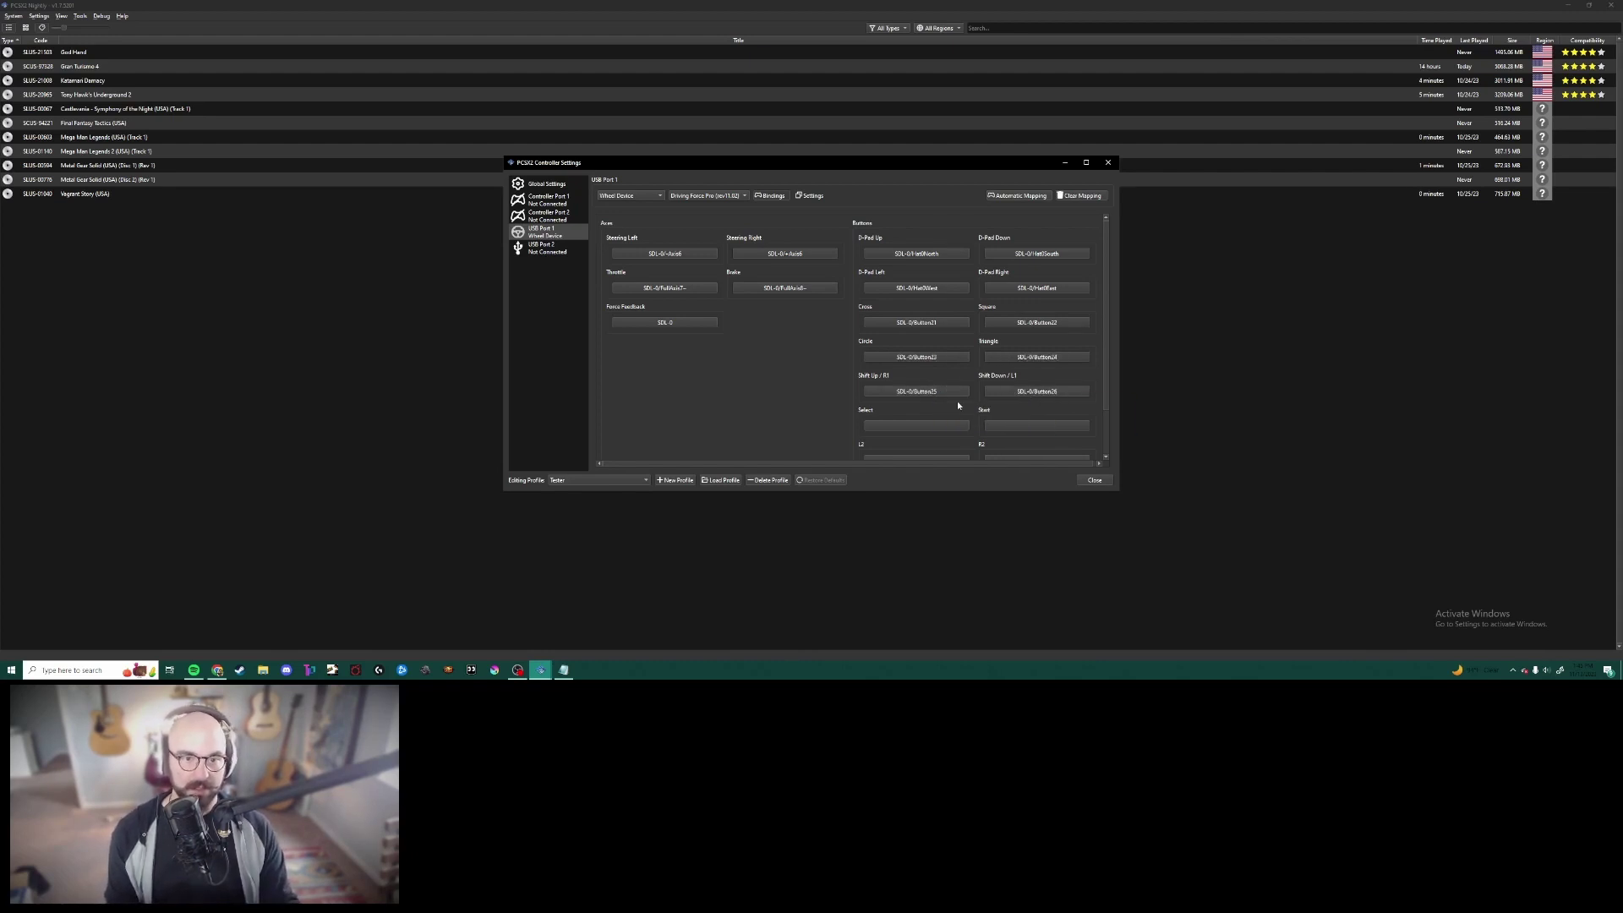
Step: Bind the Start and L2 buttons to G29 wheel buttons
scroll(957, 401, down, 1)
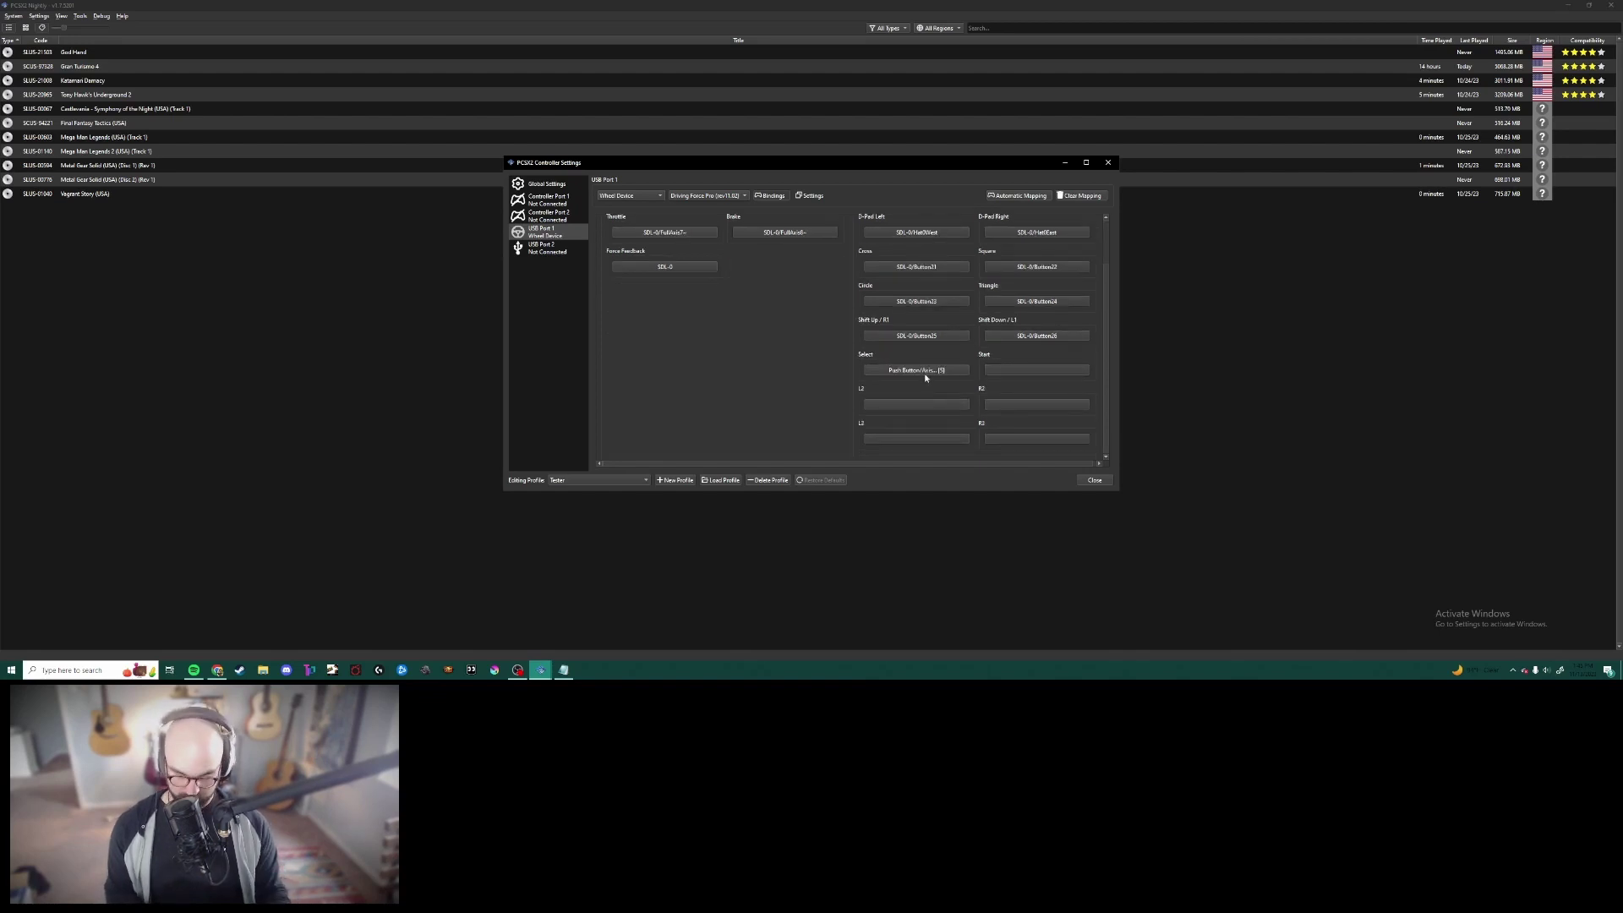
click(1022, 372)
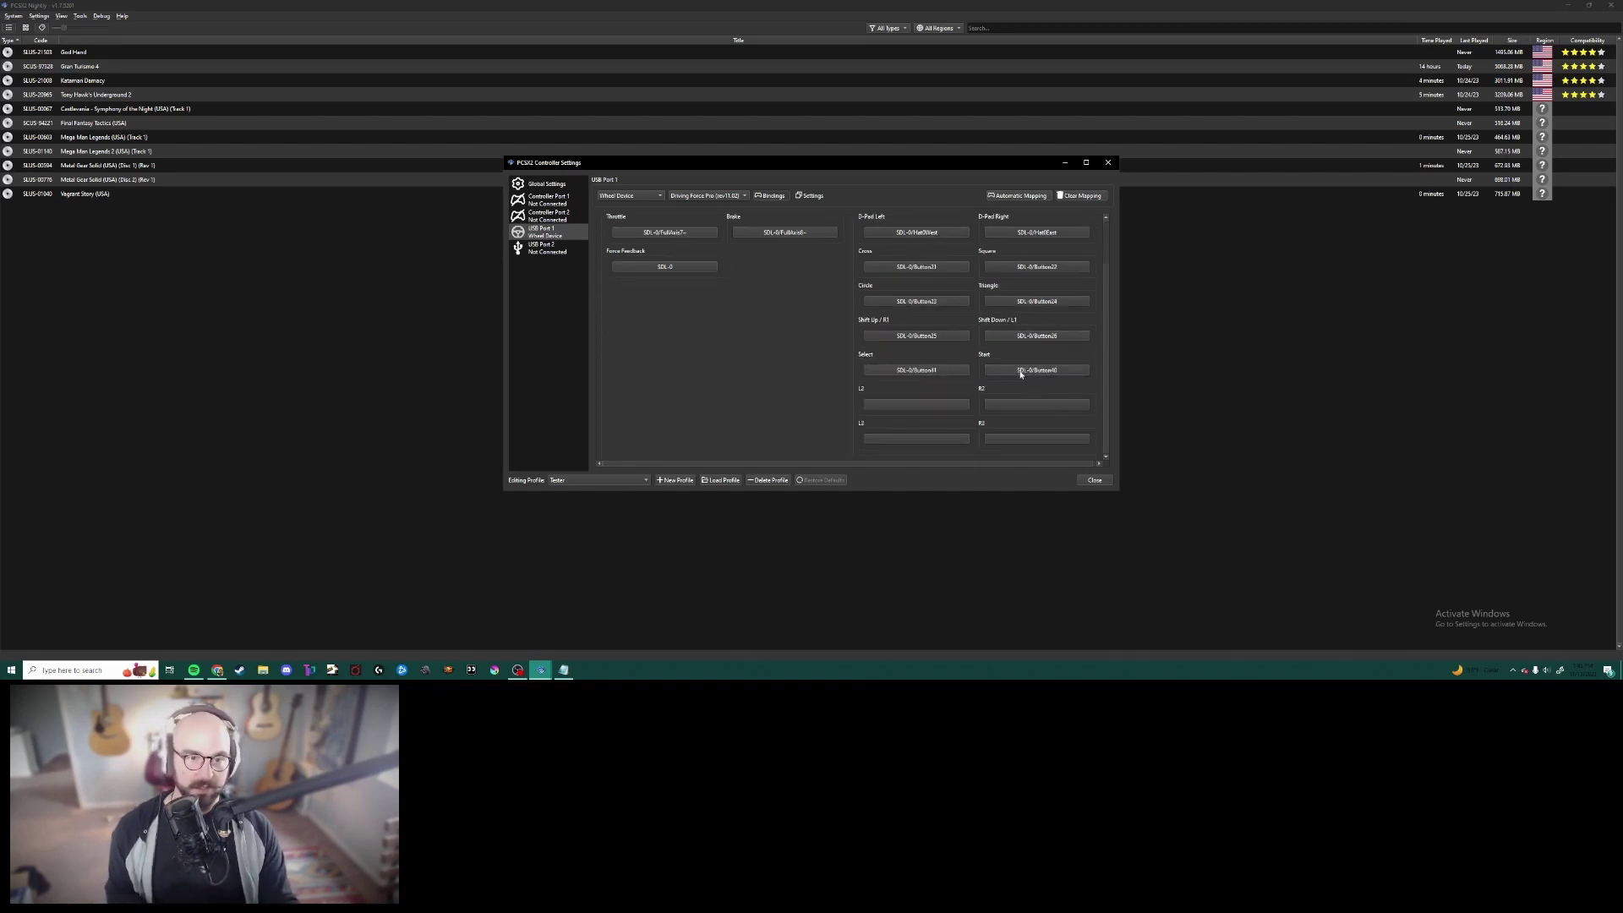
click(895, 406)
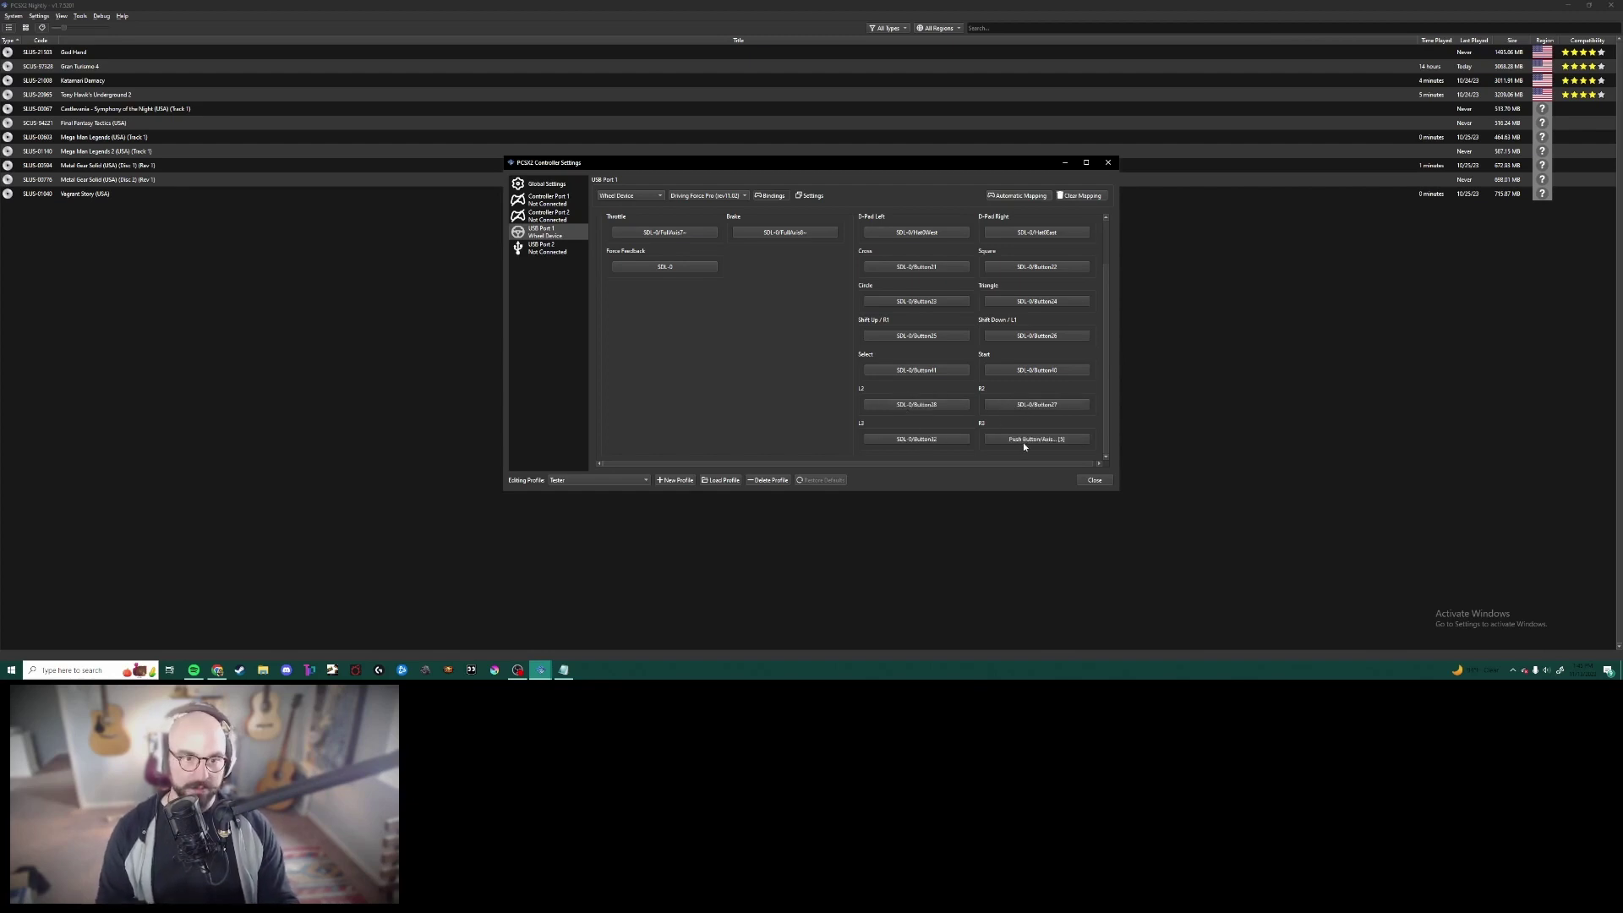
scroll(877, 376, up, 2)
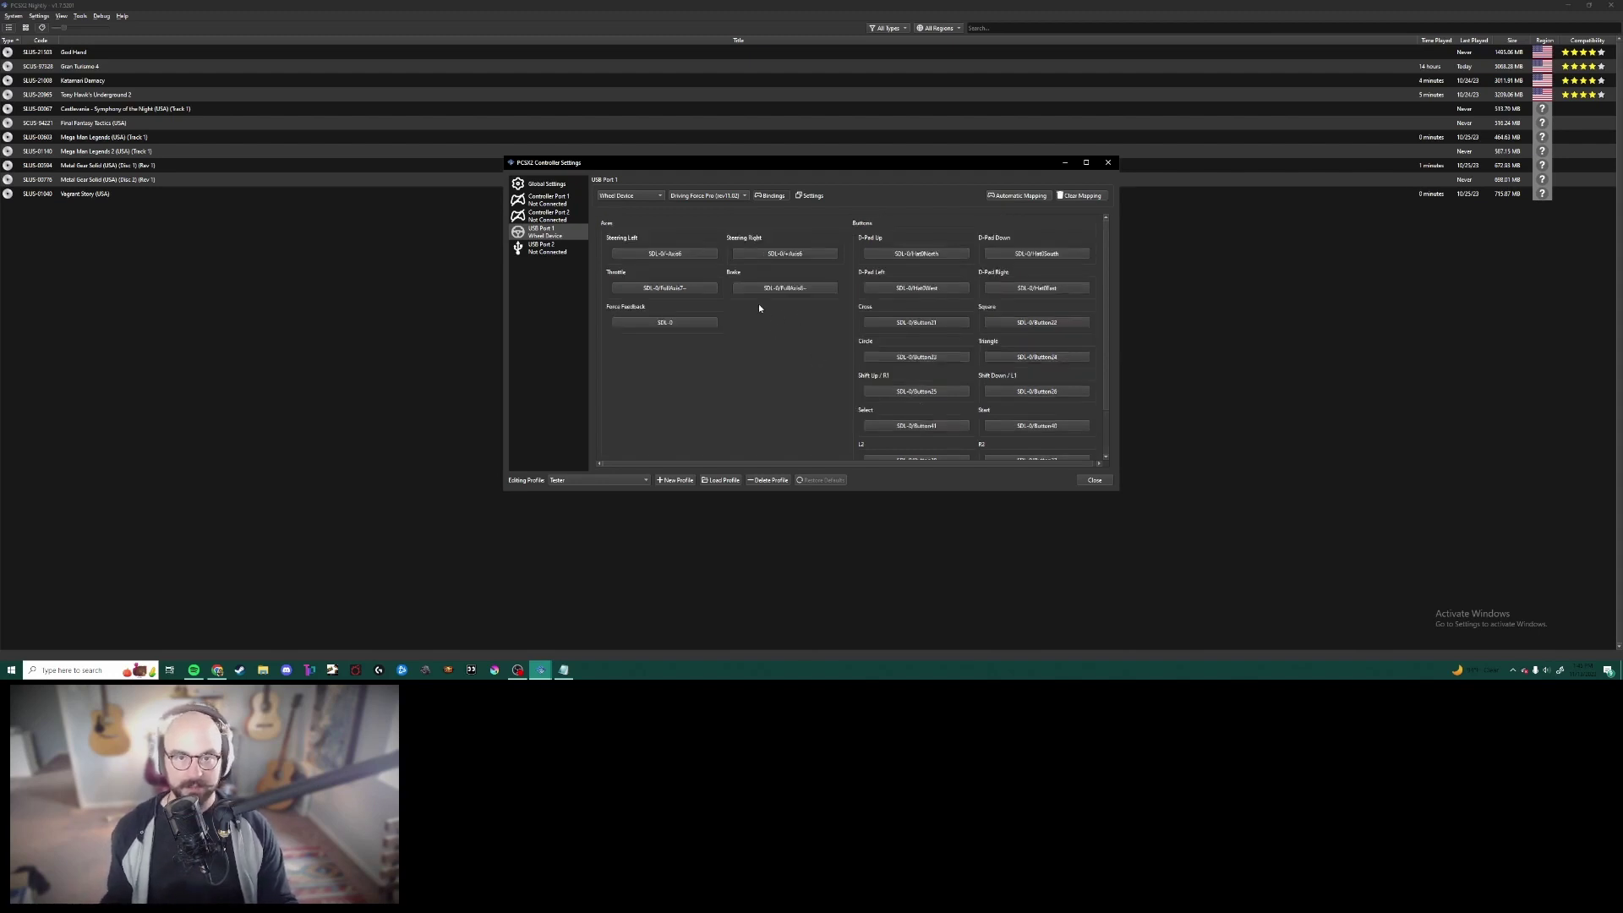
Step: Launch Gran Turismo 4, enter the Beginner Course practice race and pause it in-game
click(1092, 480)
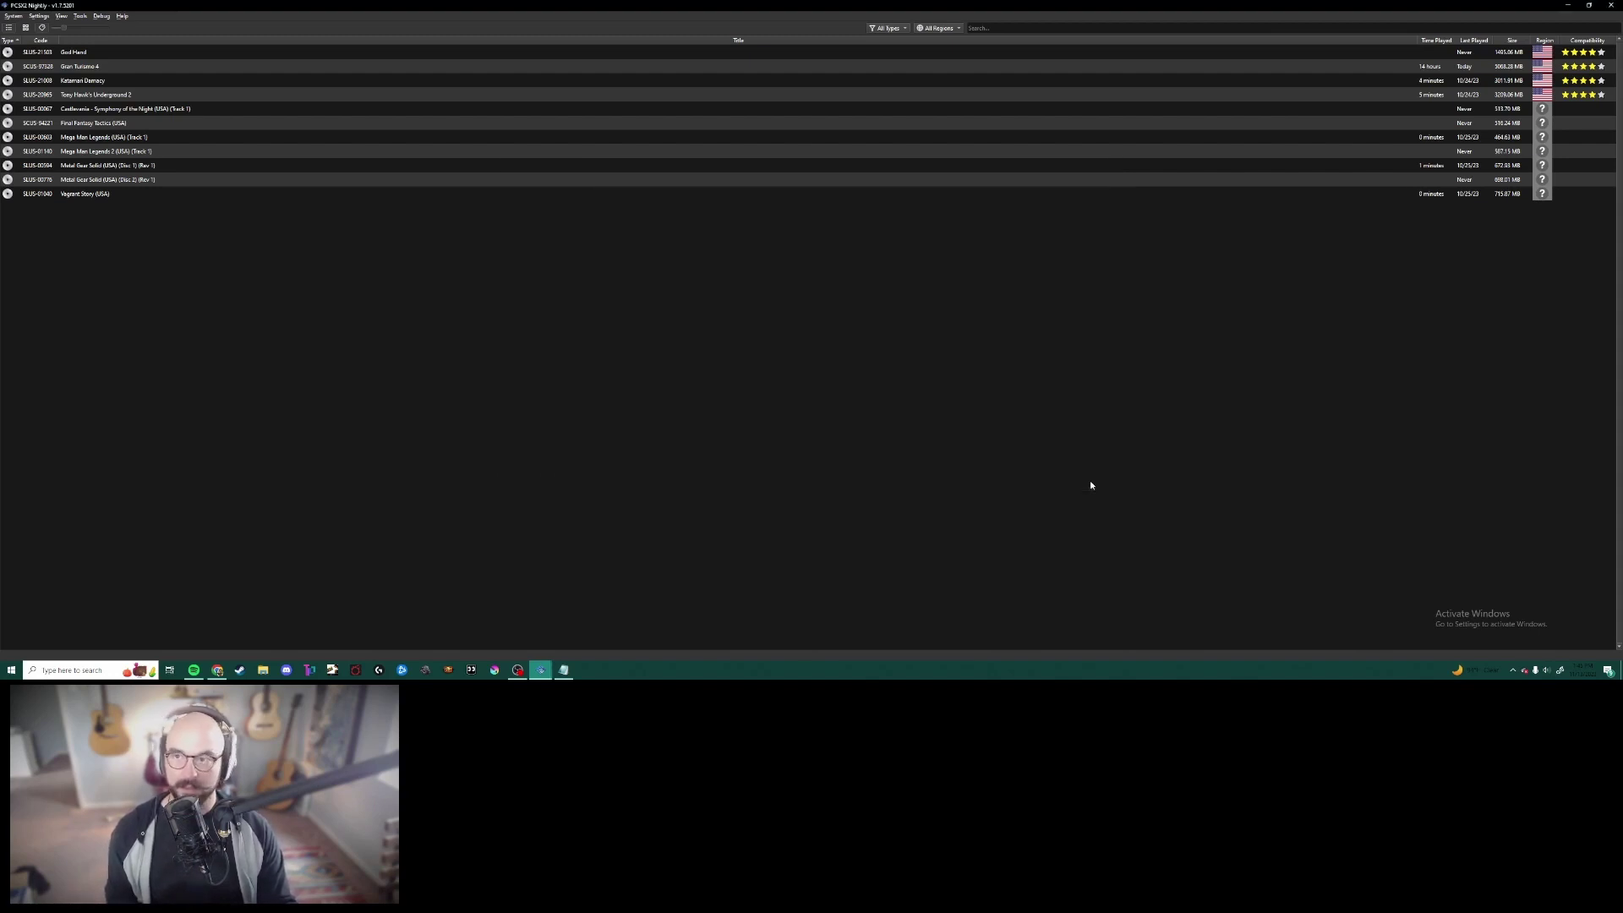
double_click(157, 69)
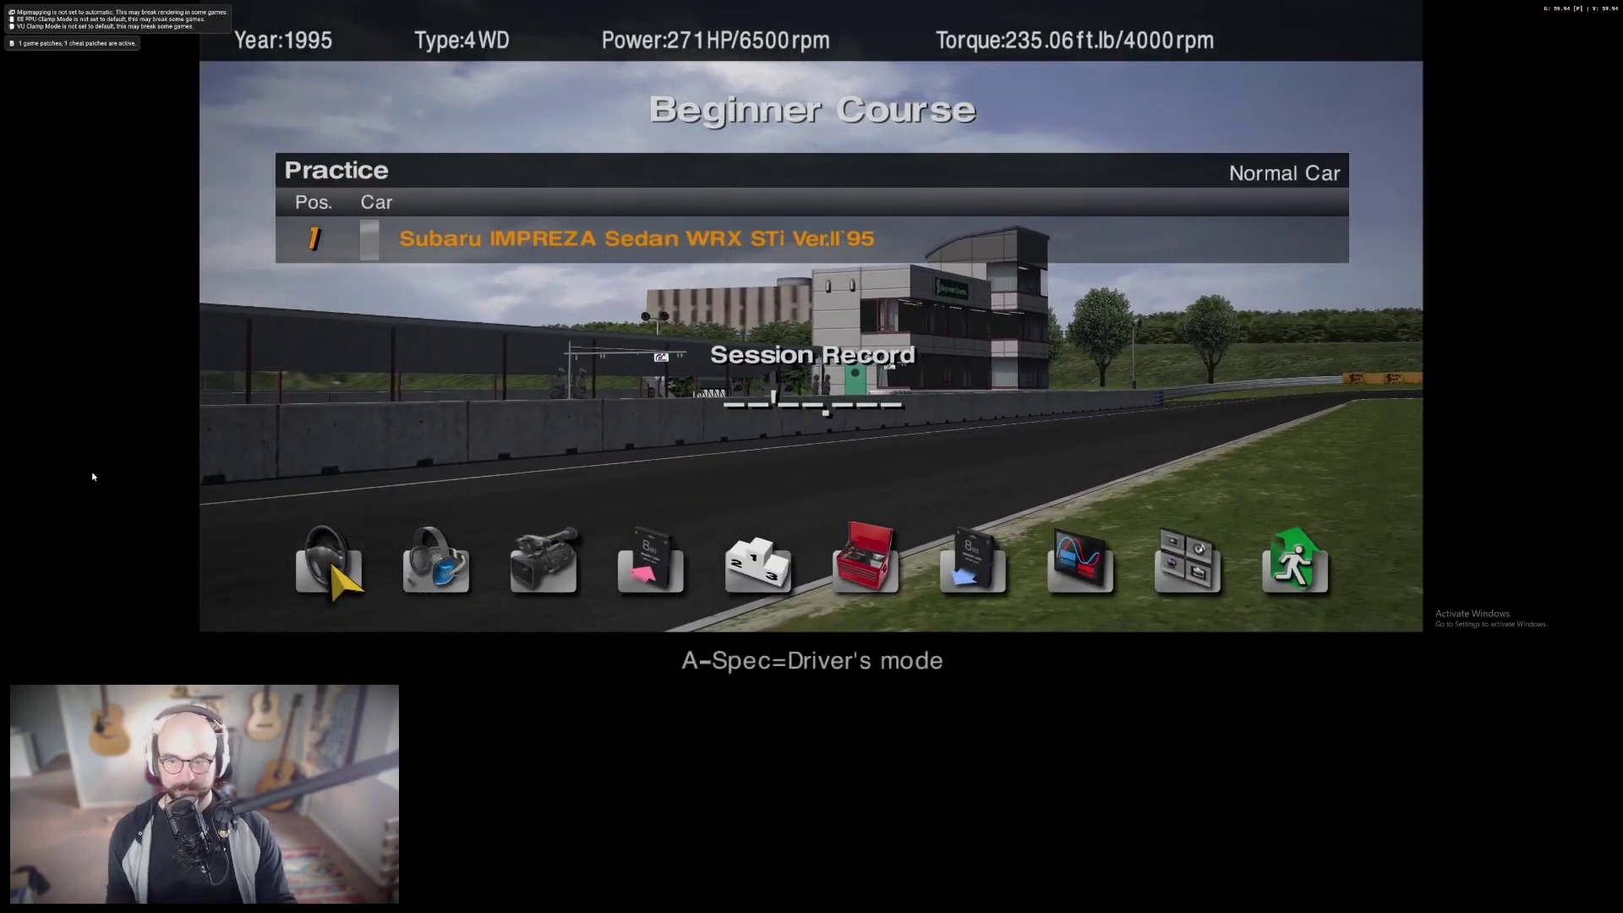
key(Return)
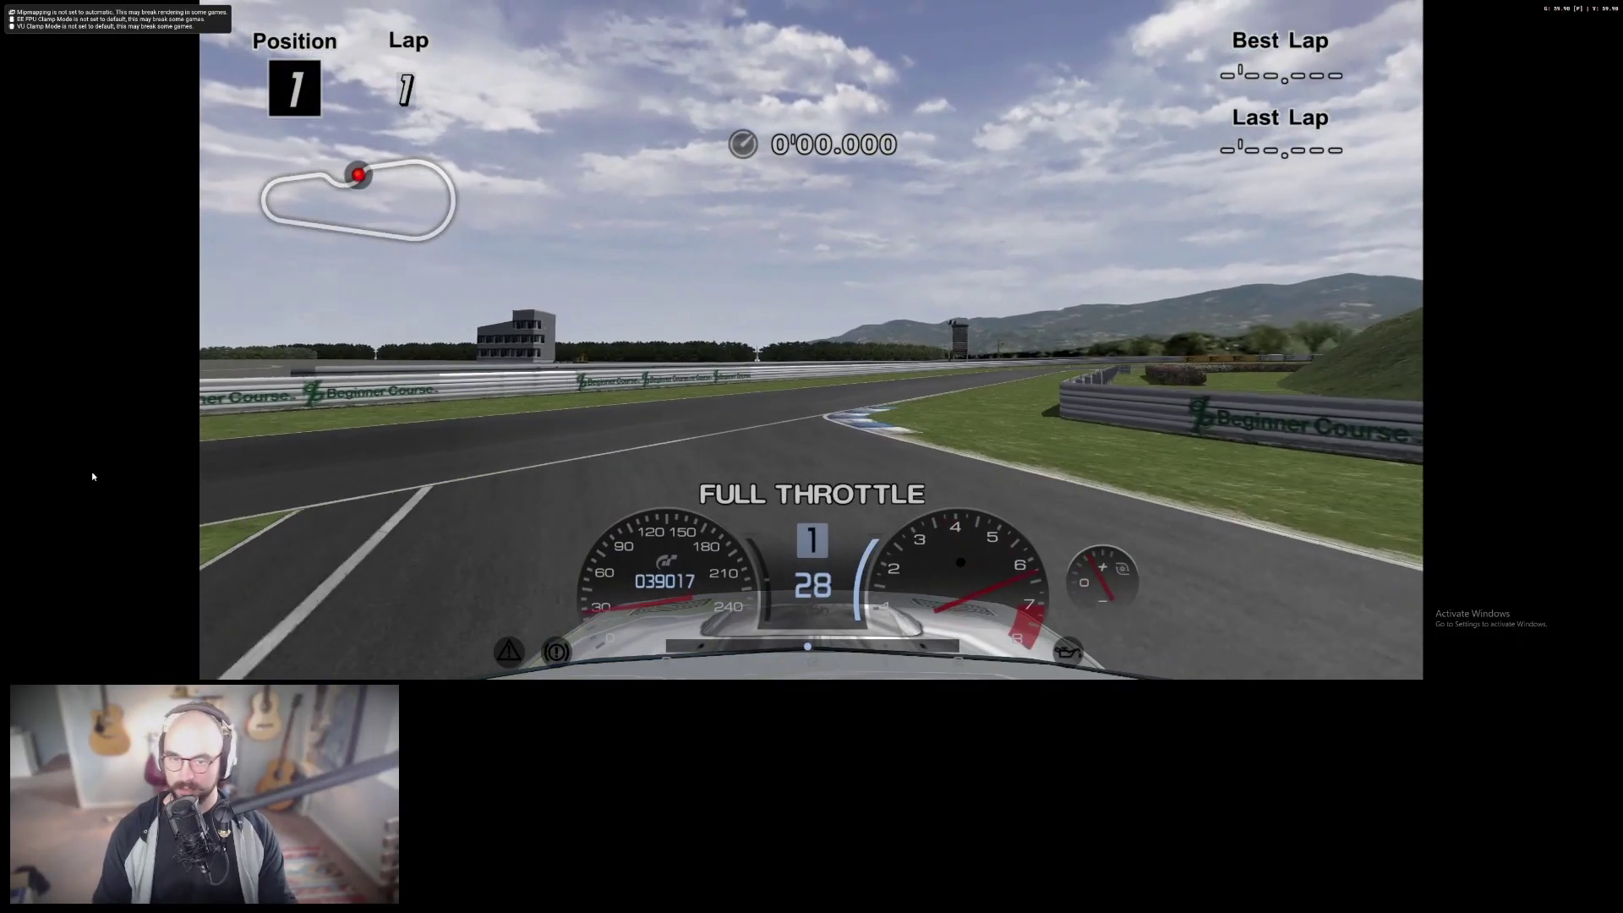
key(Return)
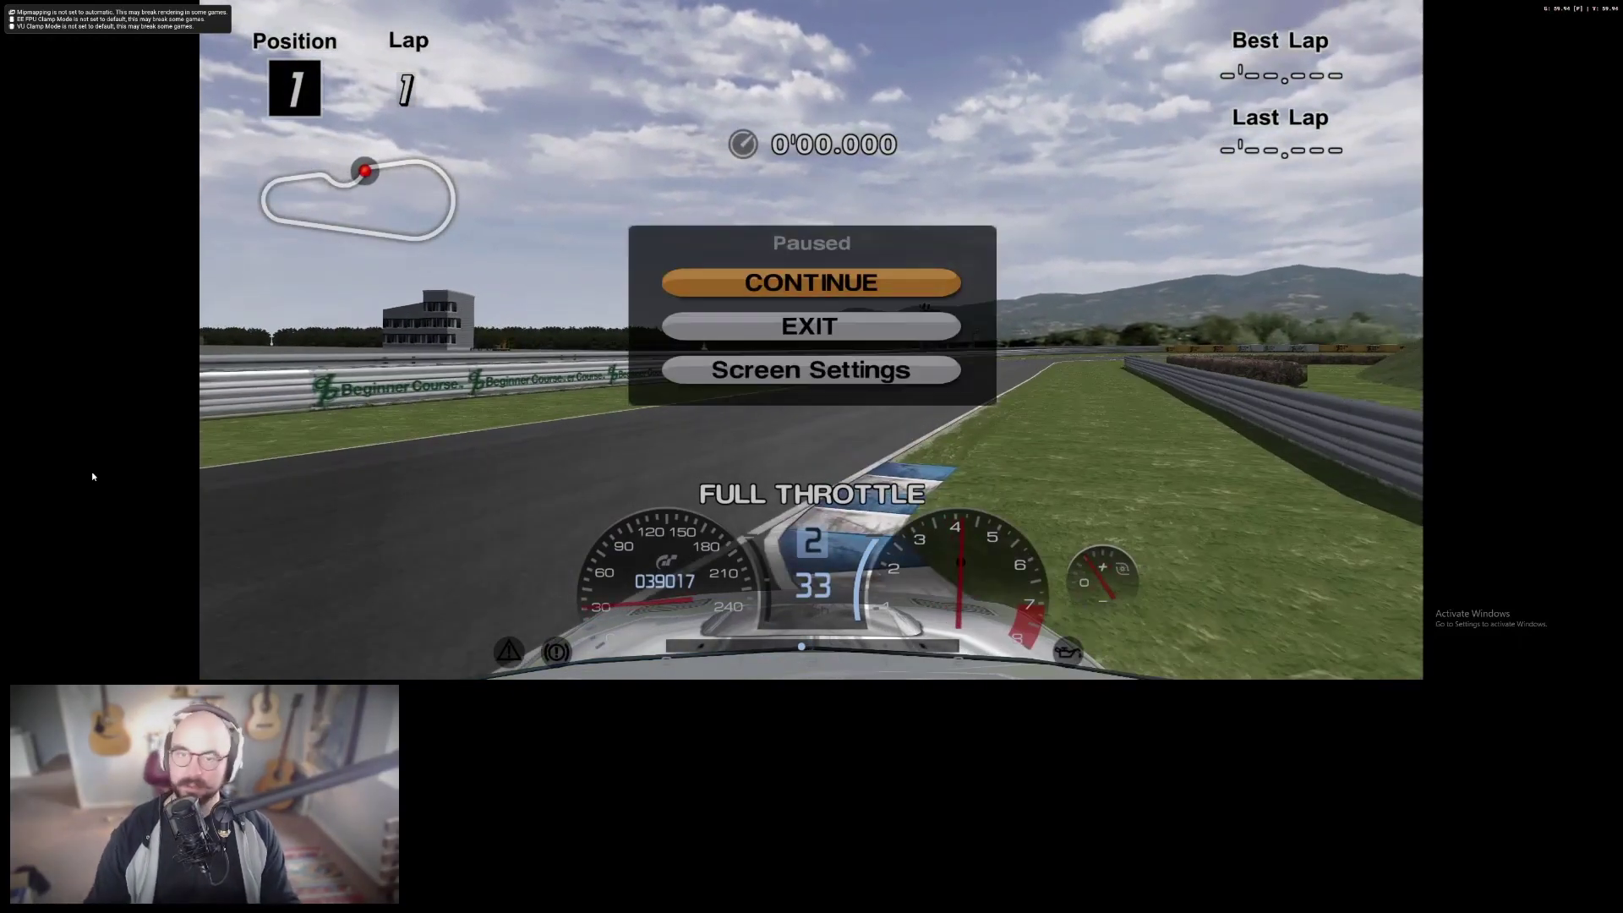
Step: From the emulator pause menu, go to PCSX2's Controller Settings page
key(Escape)
click(165, 596)
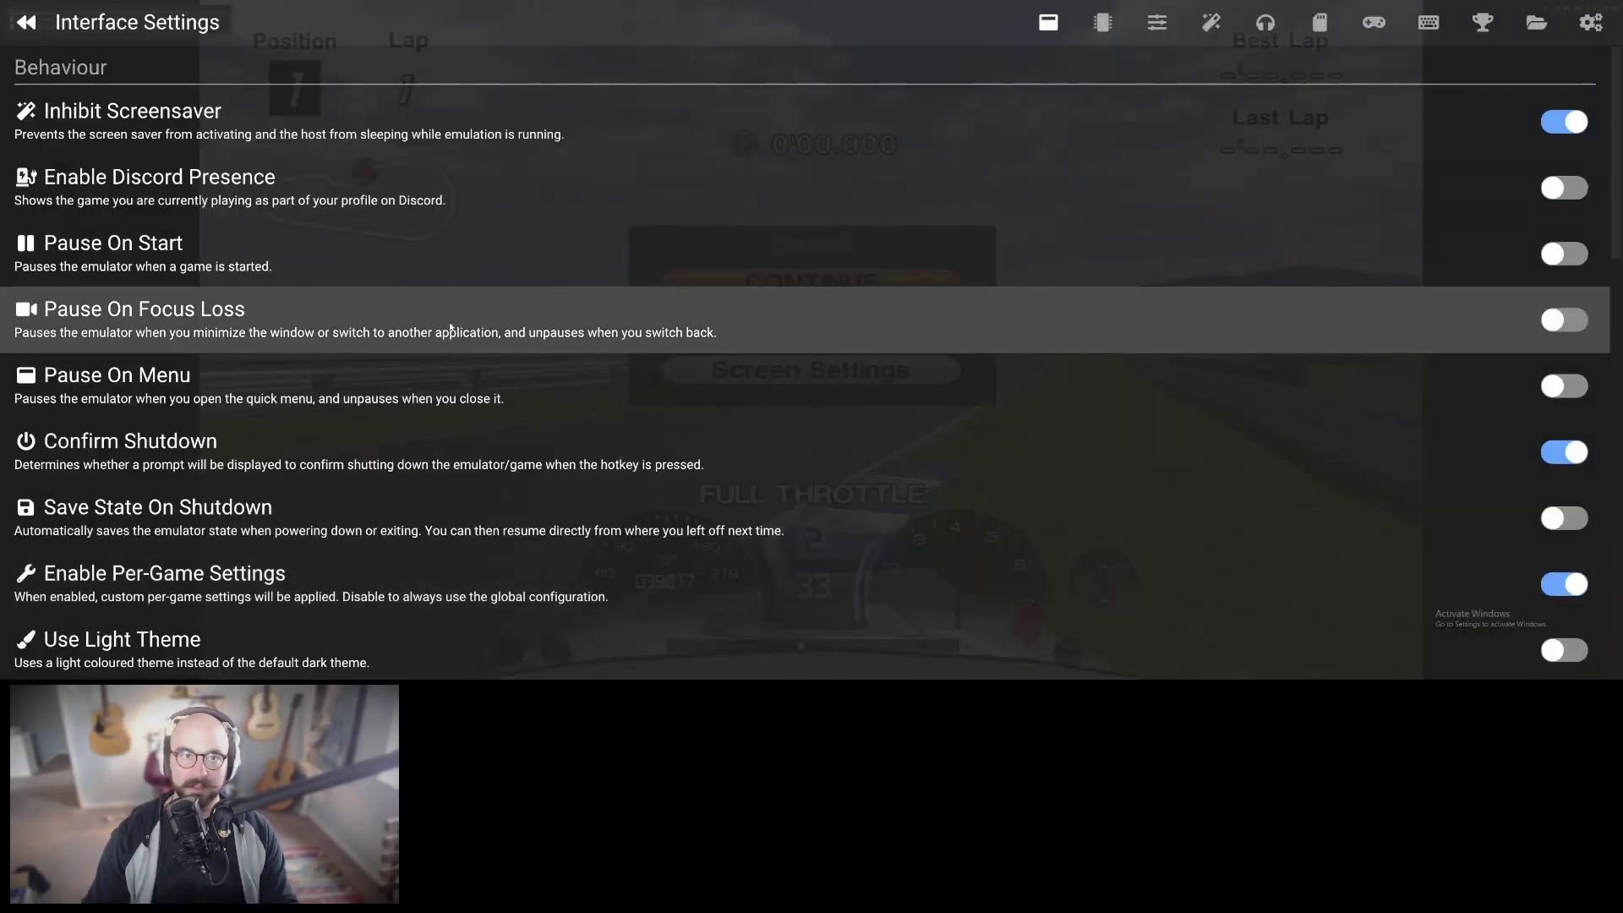
click(1320, 22)
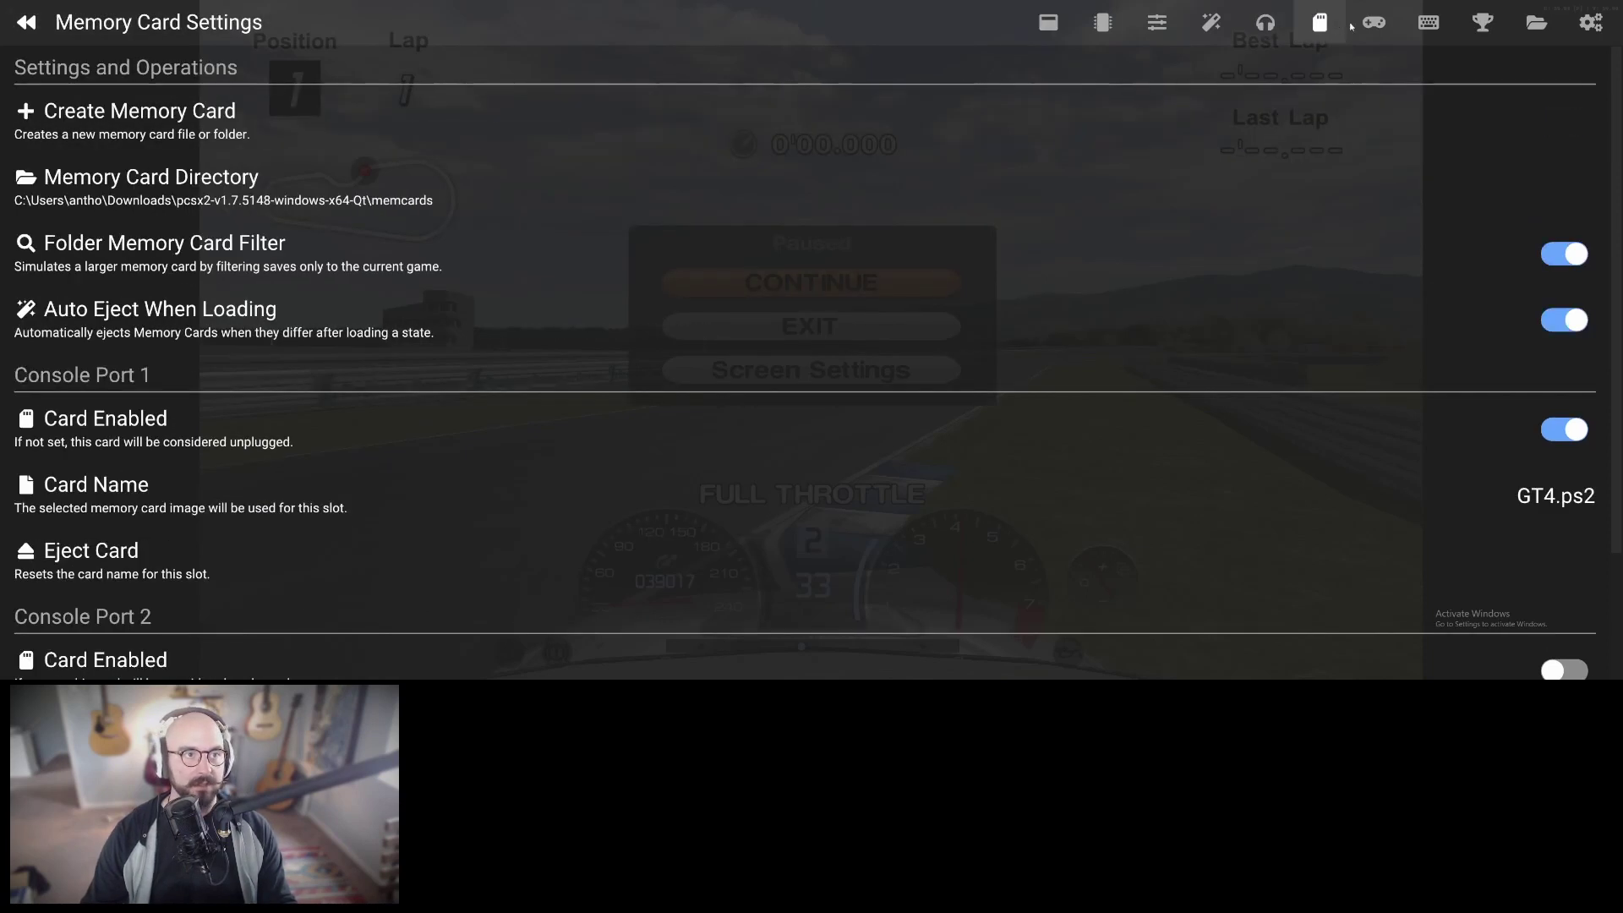
click(1373, 23)
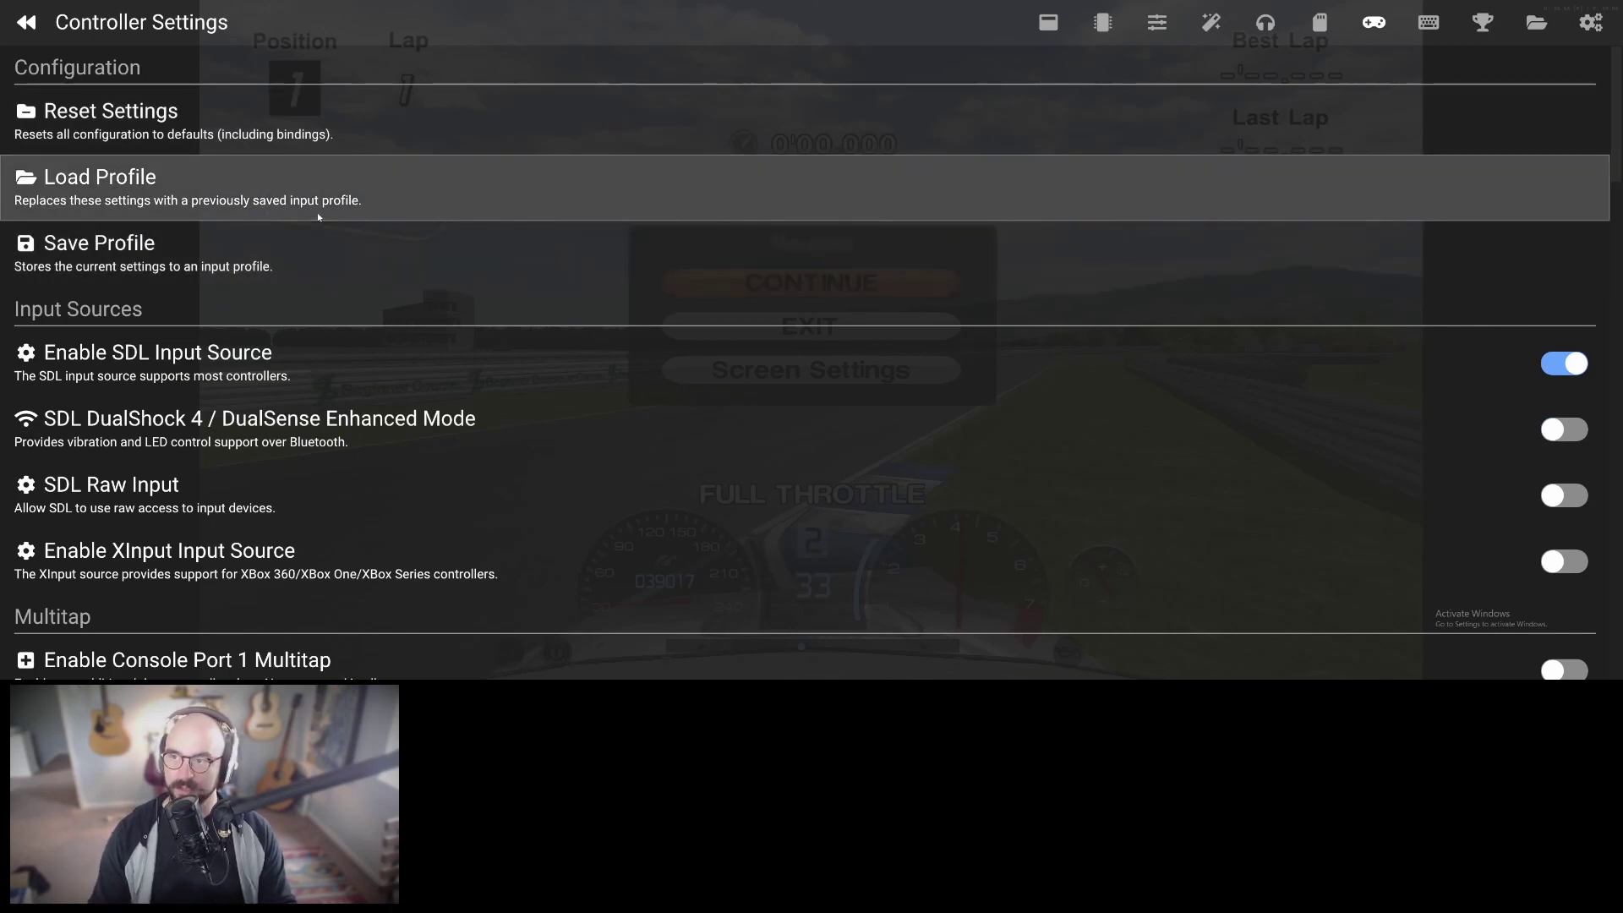
Step: Load the Tester input profile and return to the paused race
click(285, 215)
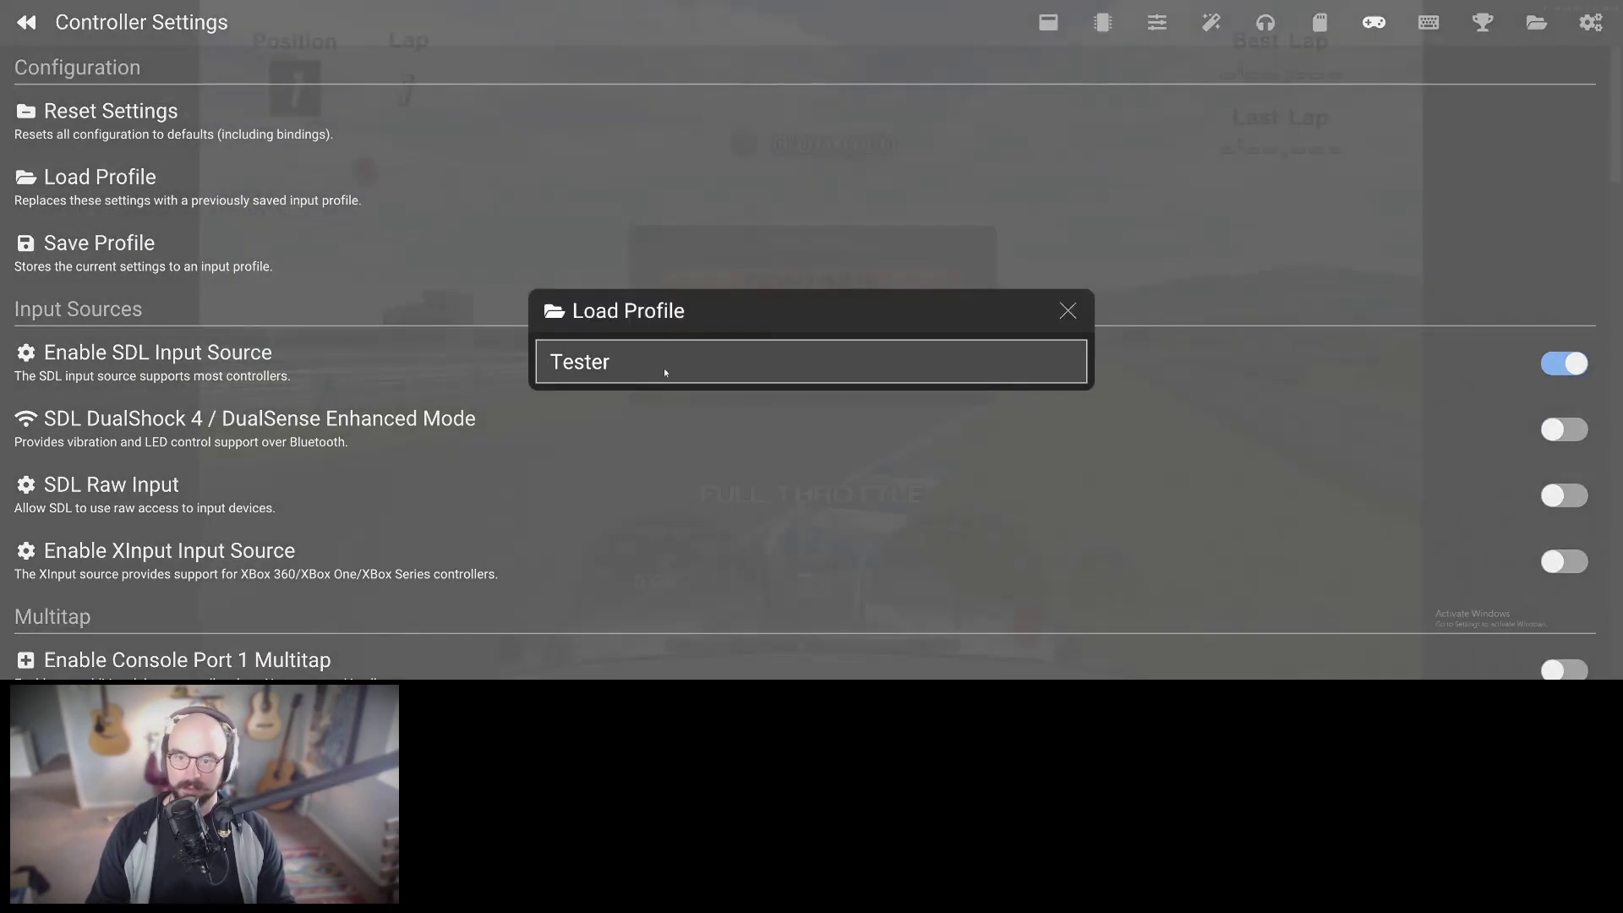
click(661, 367)
scroll(634, 389, down, 15)
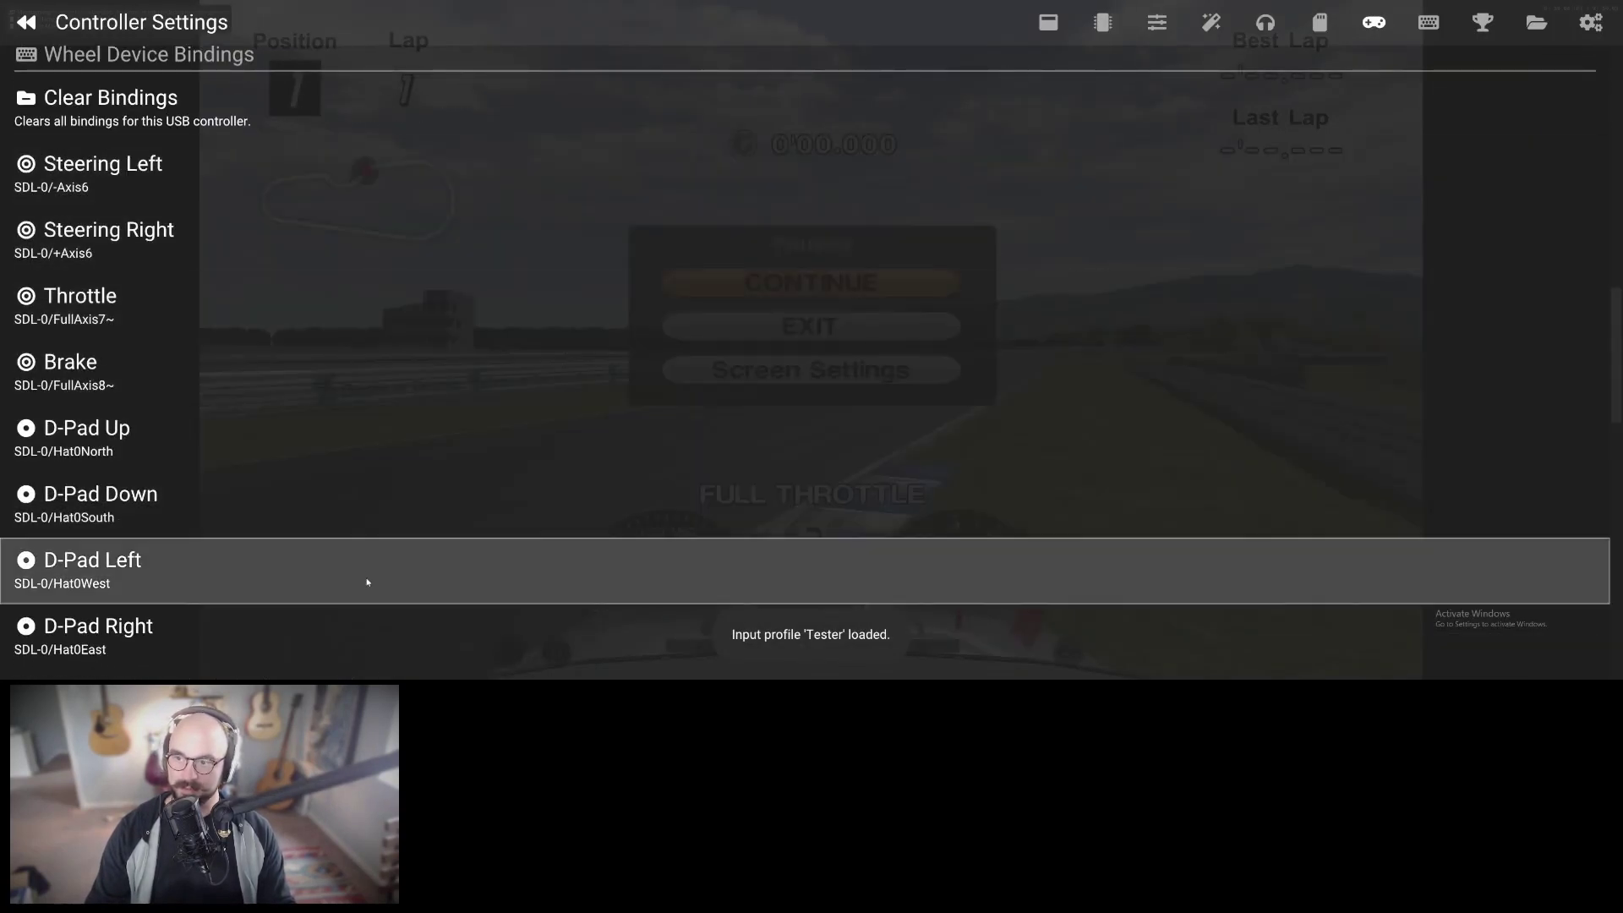
scroll(268, 351, down, 5)
scroll(264, 379, down, 1)
key(Escape)
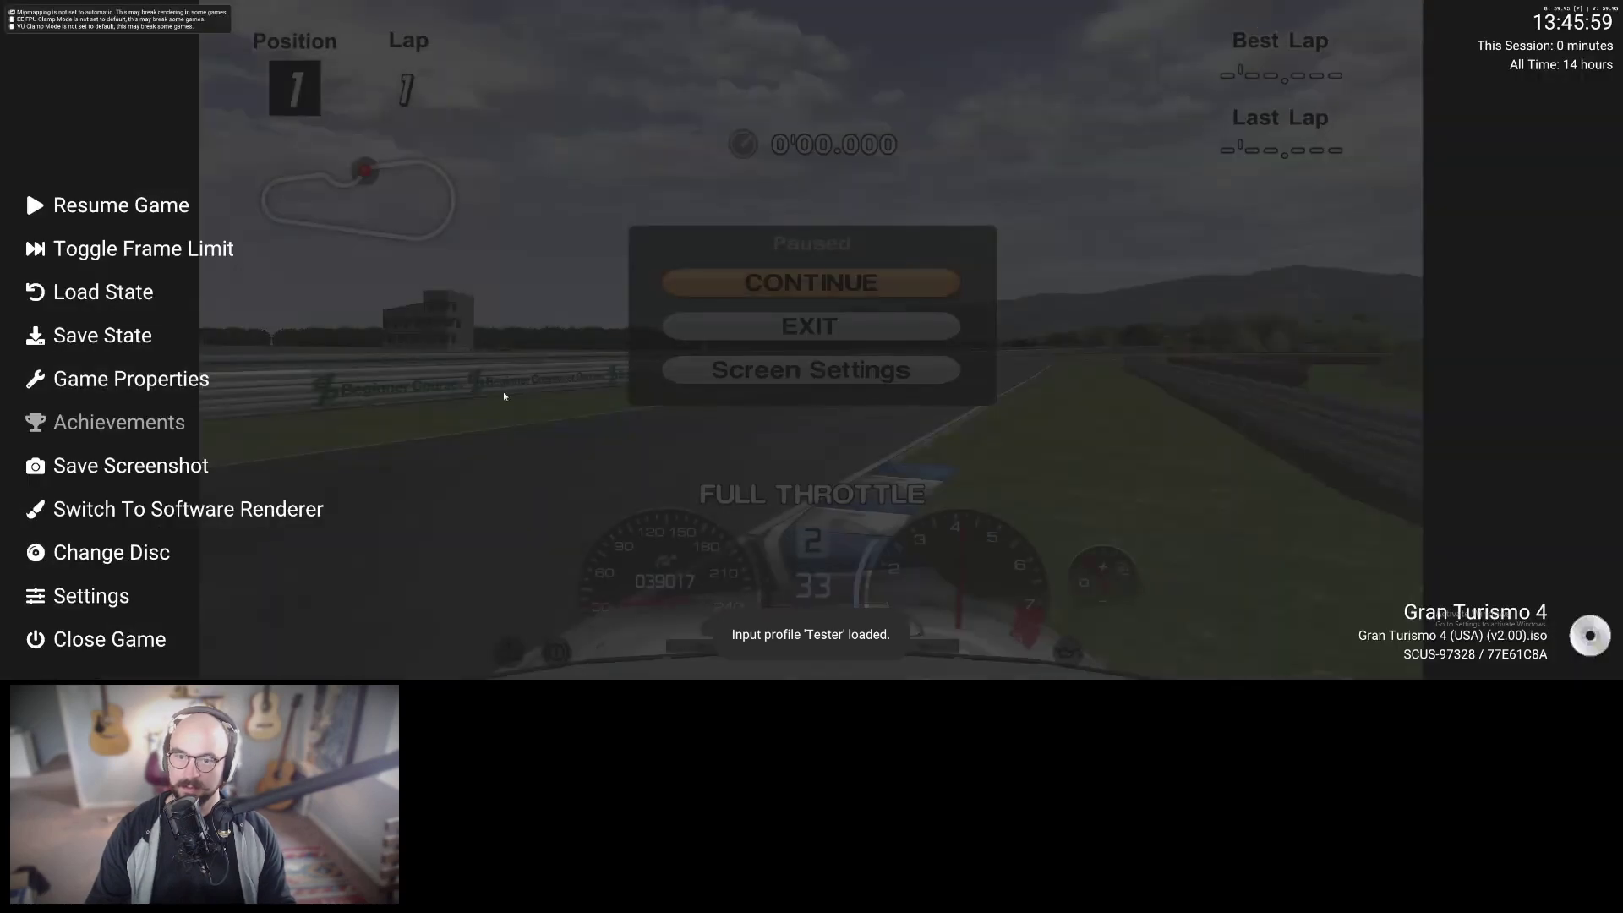
key(Escape)
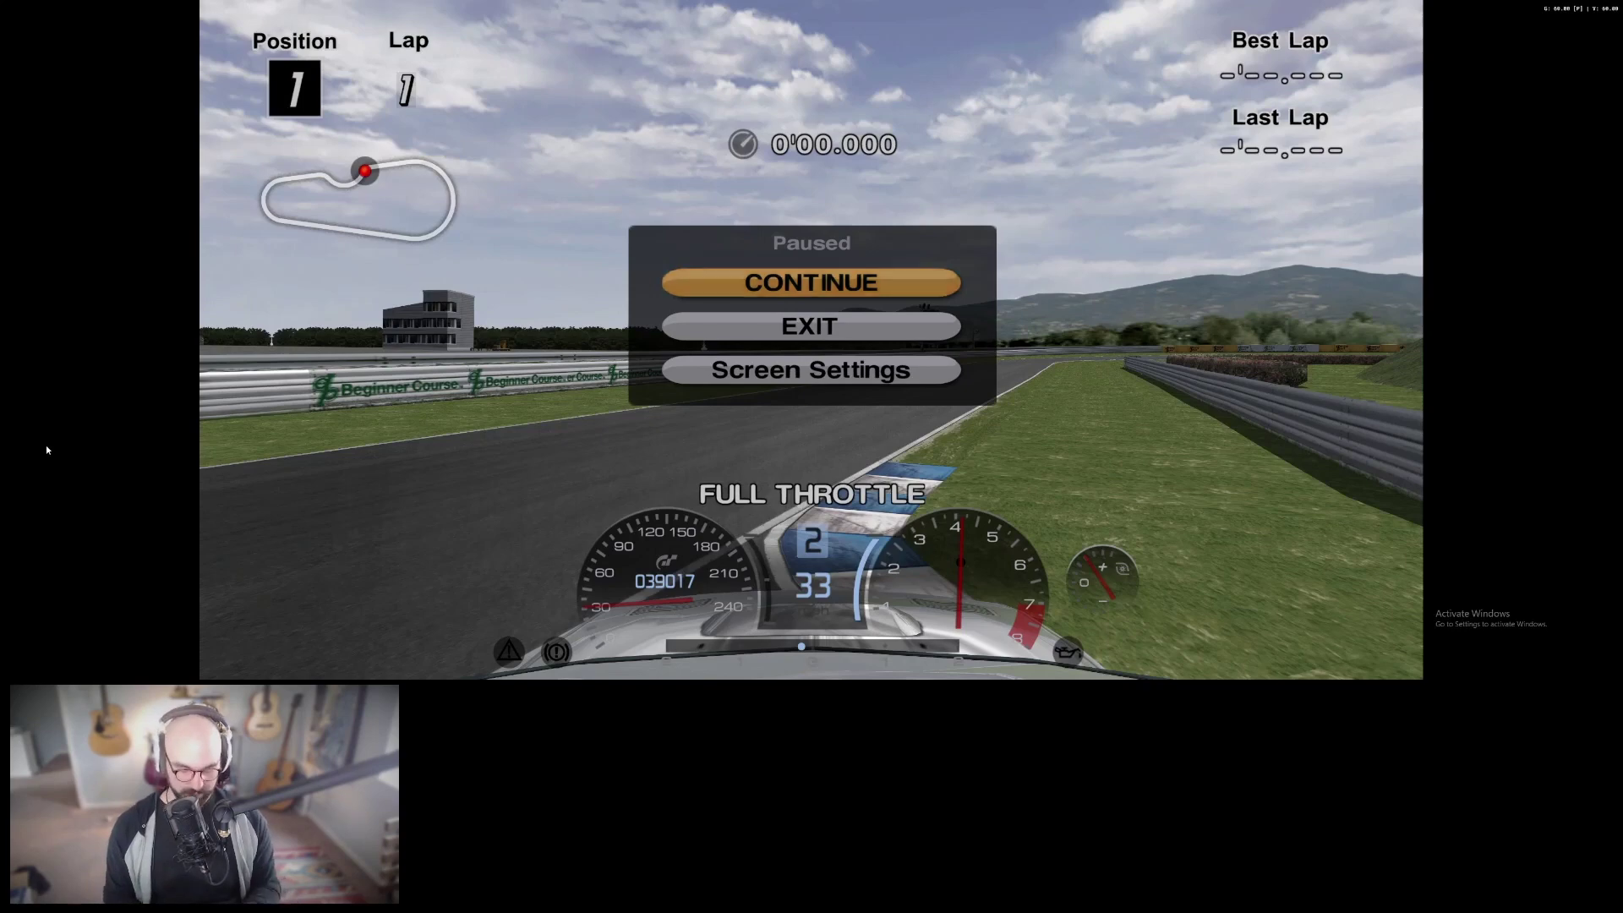
Step: Resume the Beginner Course race, drive about 20 seconds with the G29, then pause the emulator
key(Return)
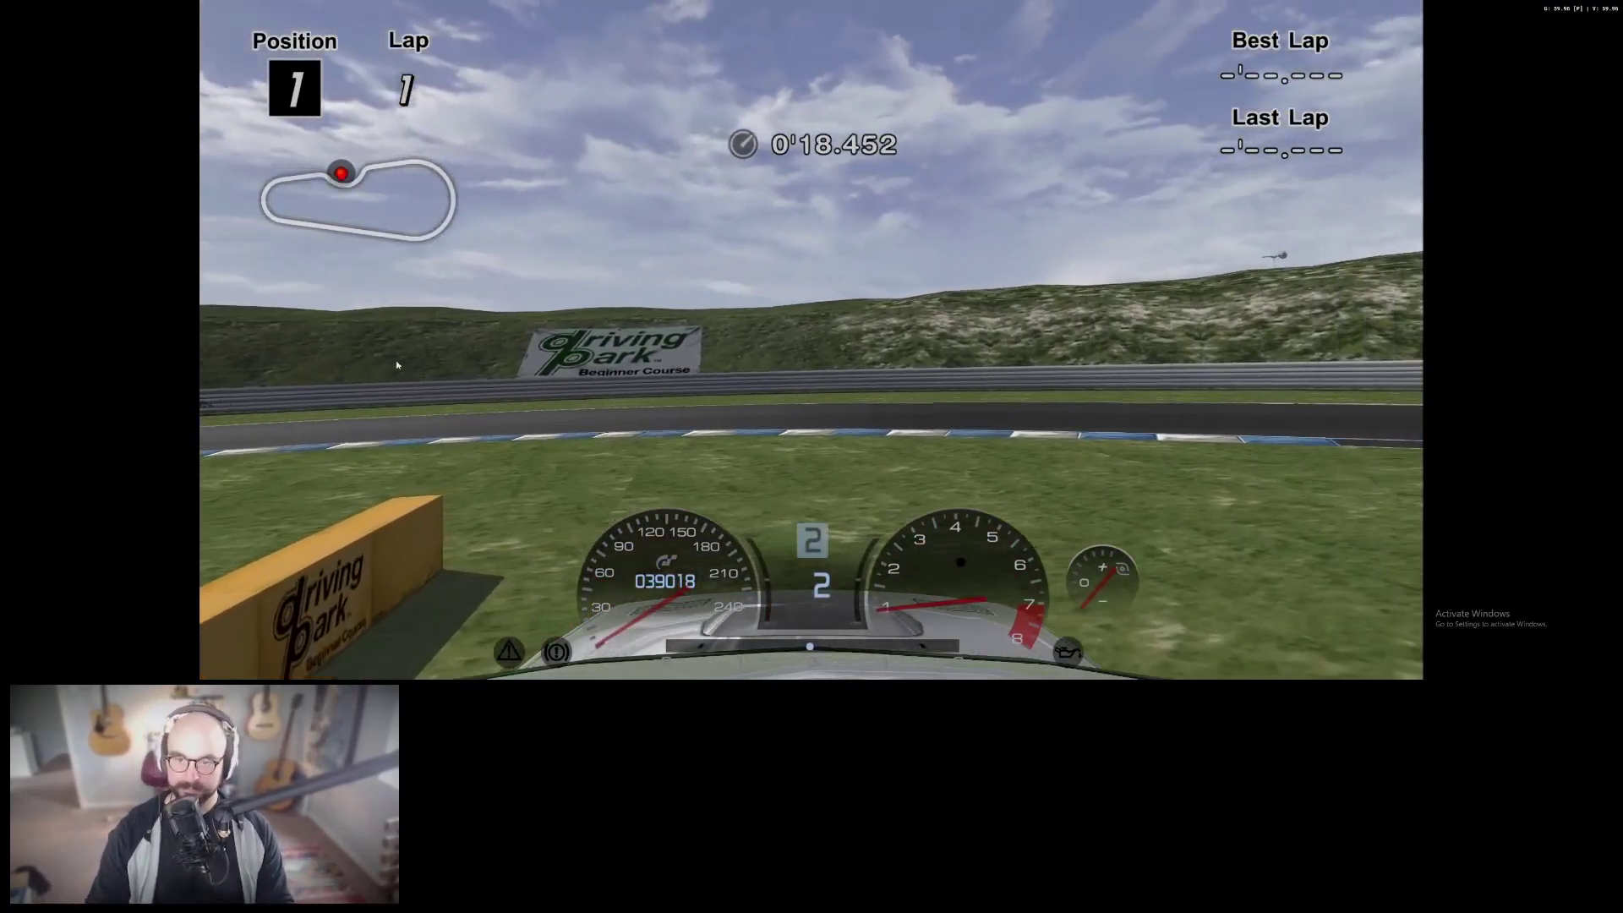
key(Escape)
Step: Close Gran Turismo 4 from the pause menu with Exit Without Saving
click(166, 739)
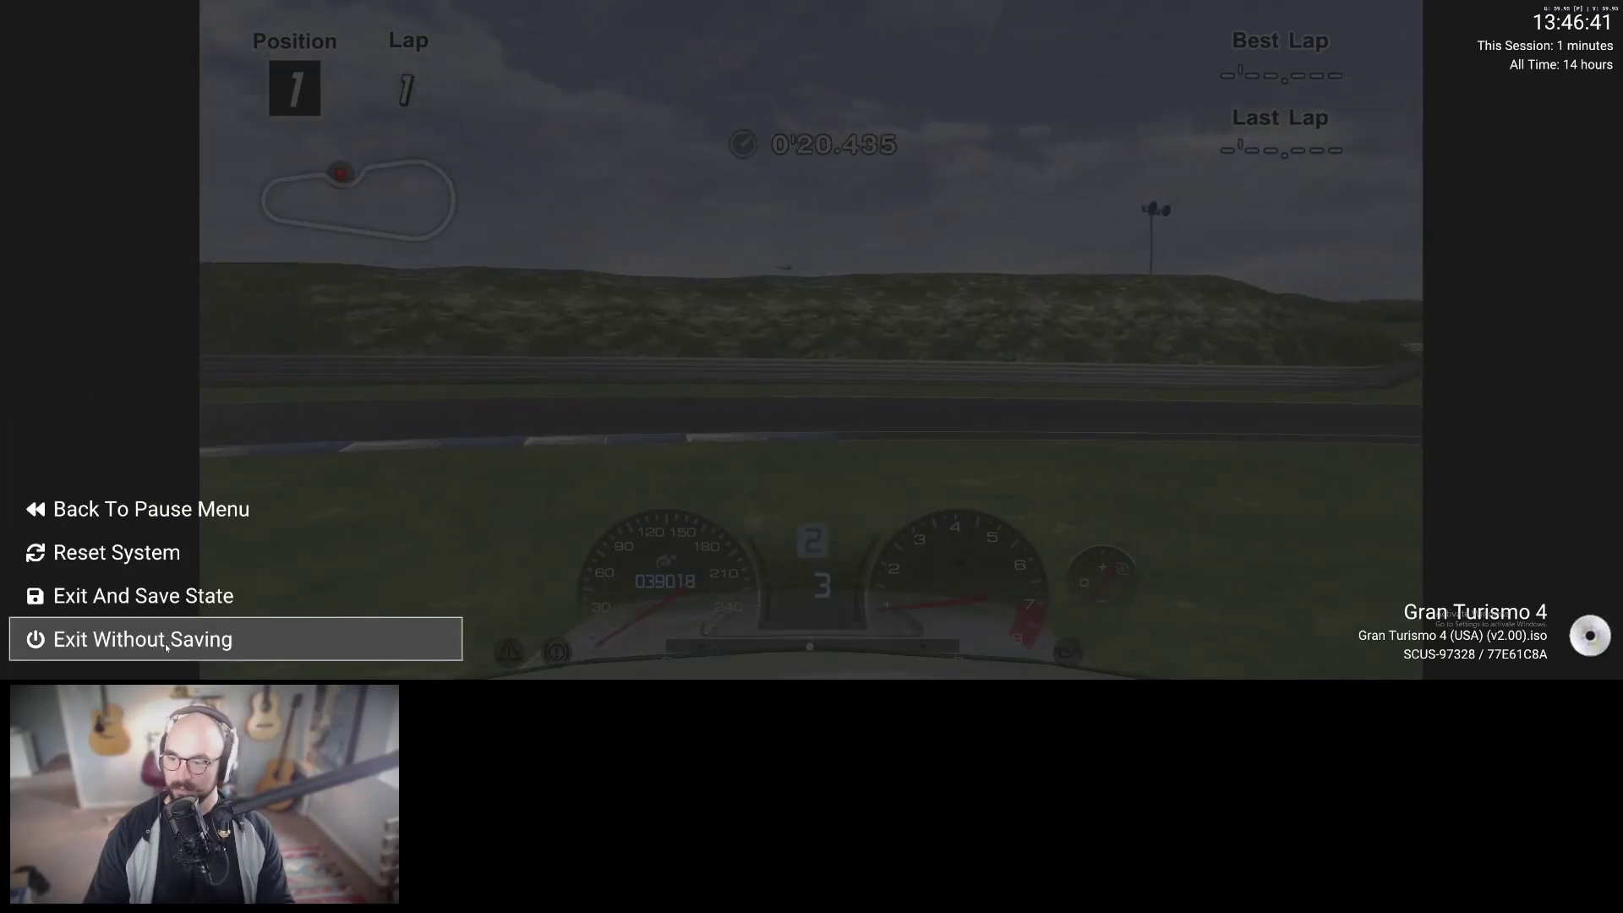
click(166, 647)
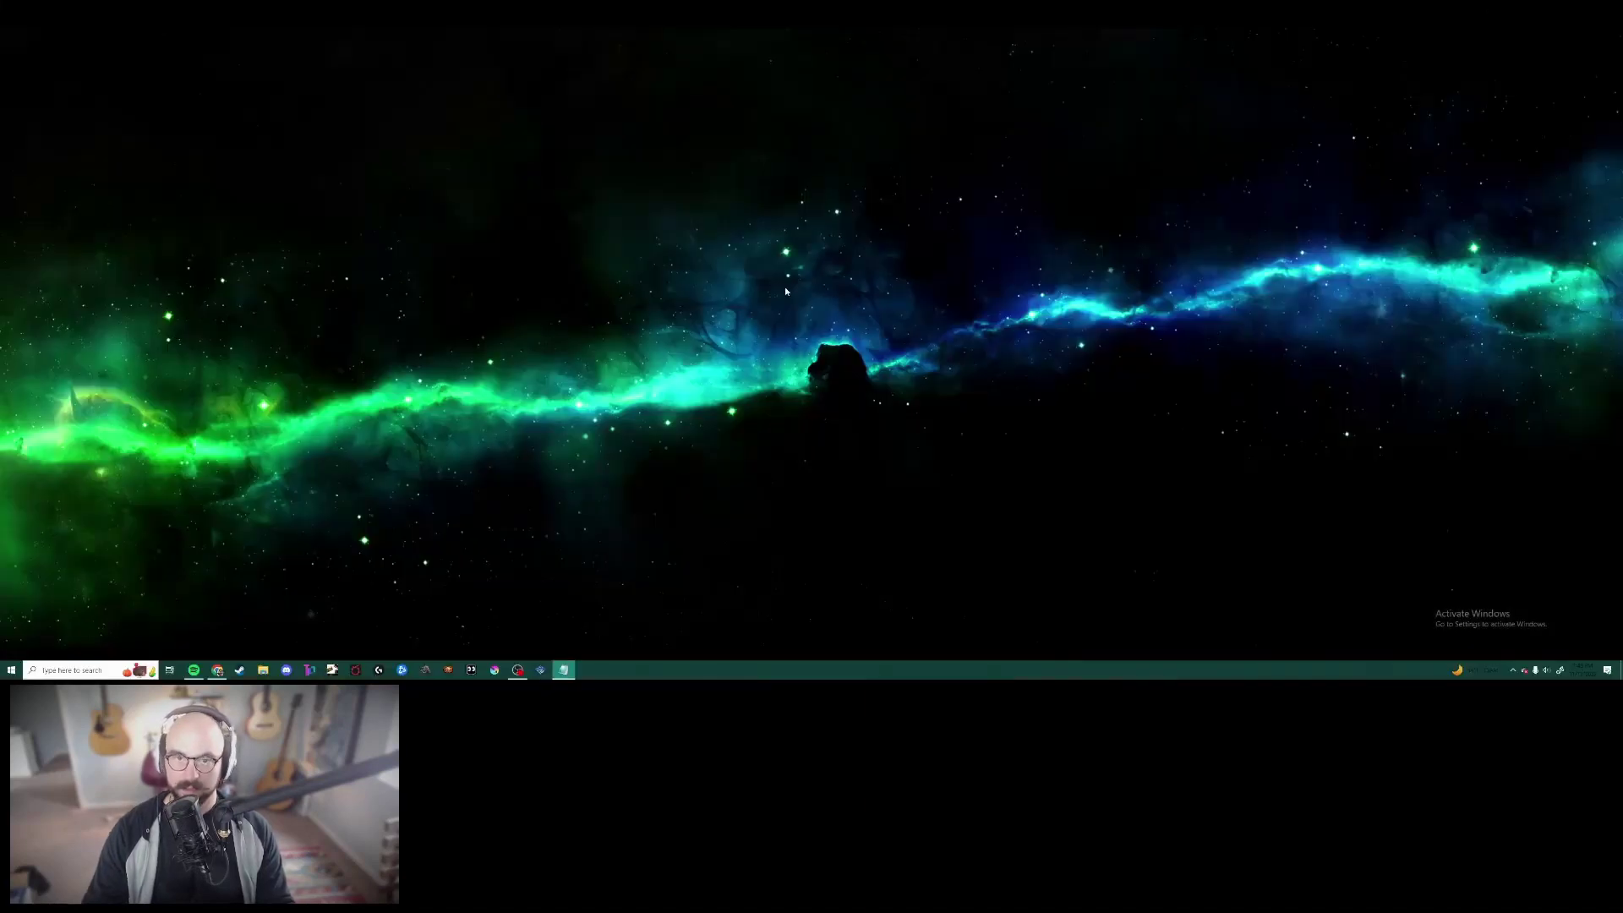